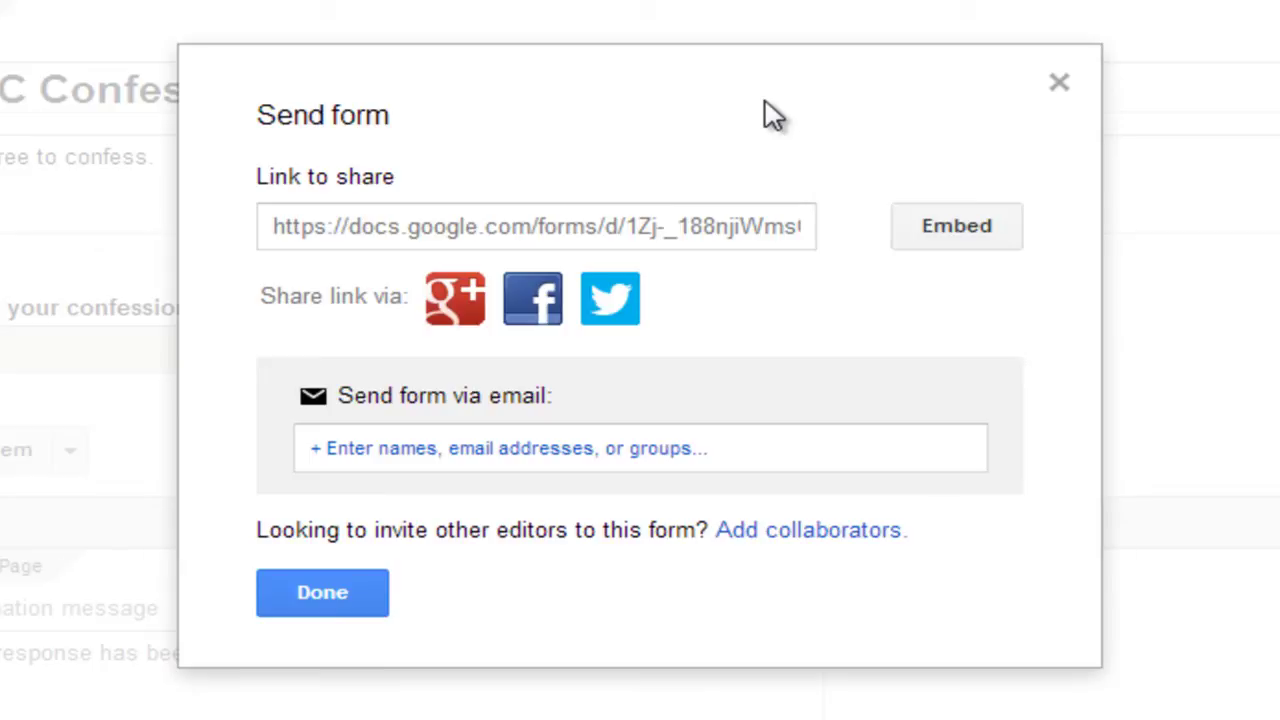
- Copy the confession form's share link from the Send form dialog
left_click(667, 220)
key("ctrl+c")
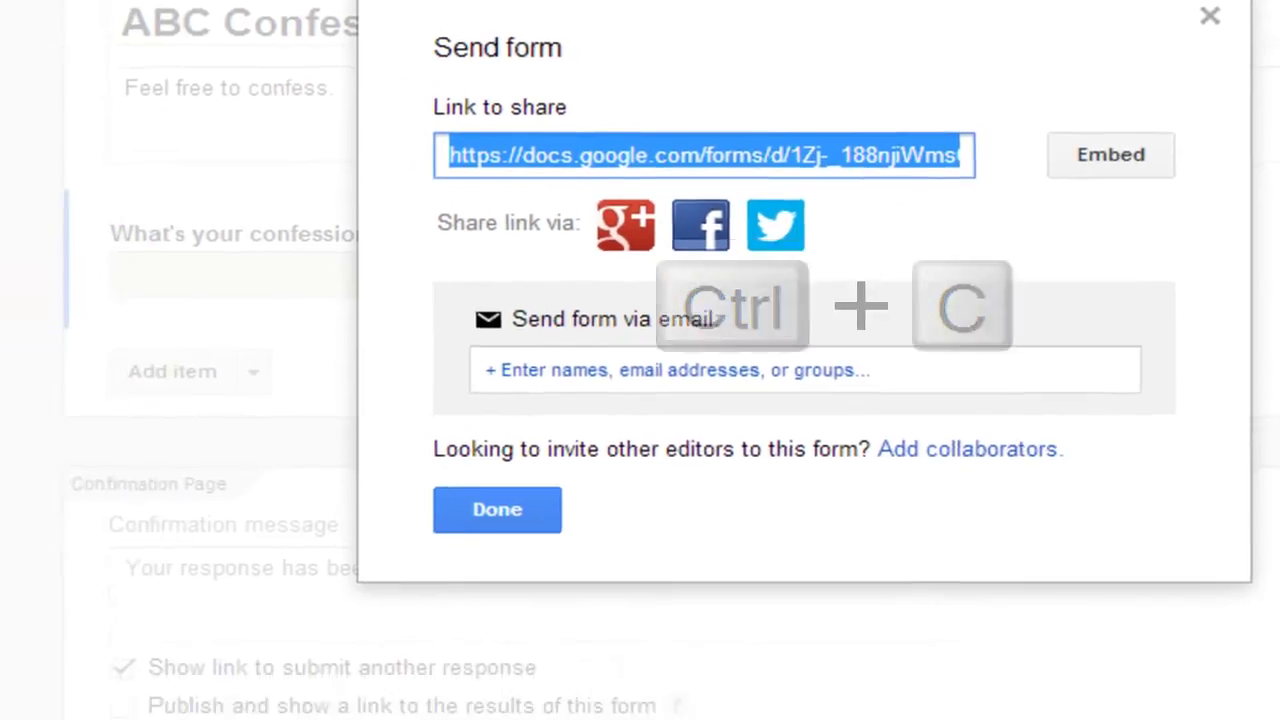
- Paste the form link into a new Notepad note, then minimize Notepad
left_click(43, 694)
left_click(127, 647)
type("no")
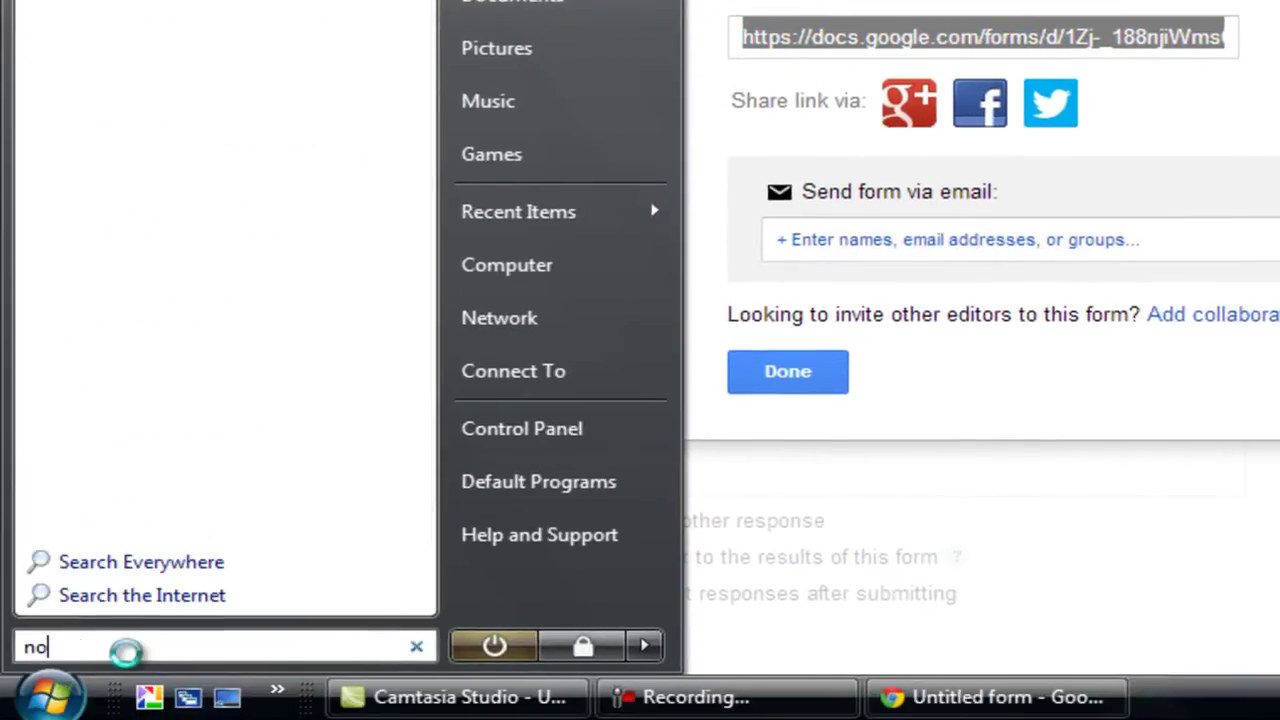
key("Return")
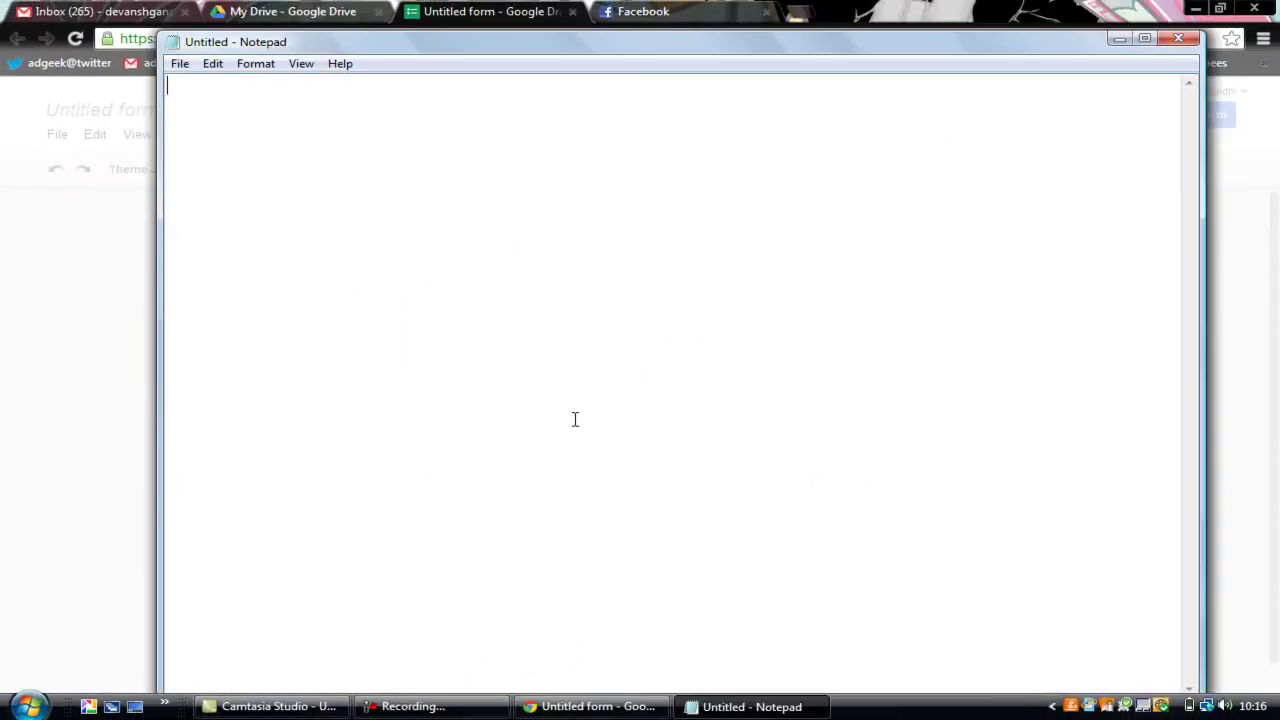
key("ctrl+v")
left_click(1120, 39)
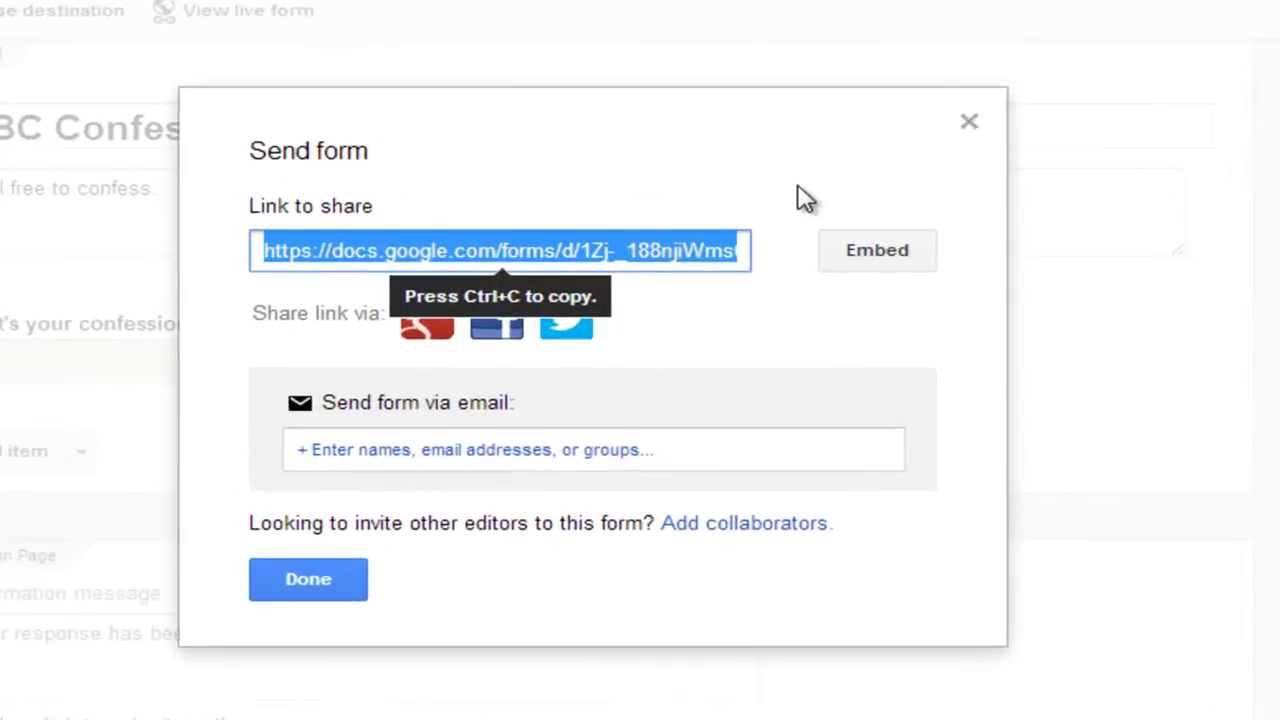
- Close the share dialog and create a new response spreadsheet named ABC Confessions
left_click(279, 594)
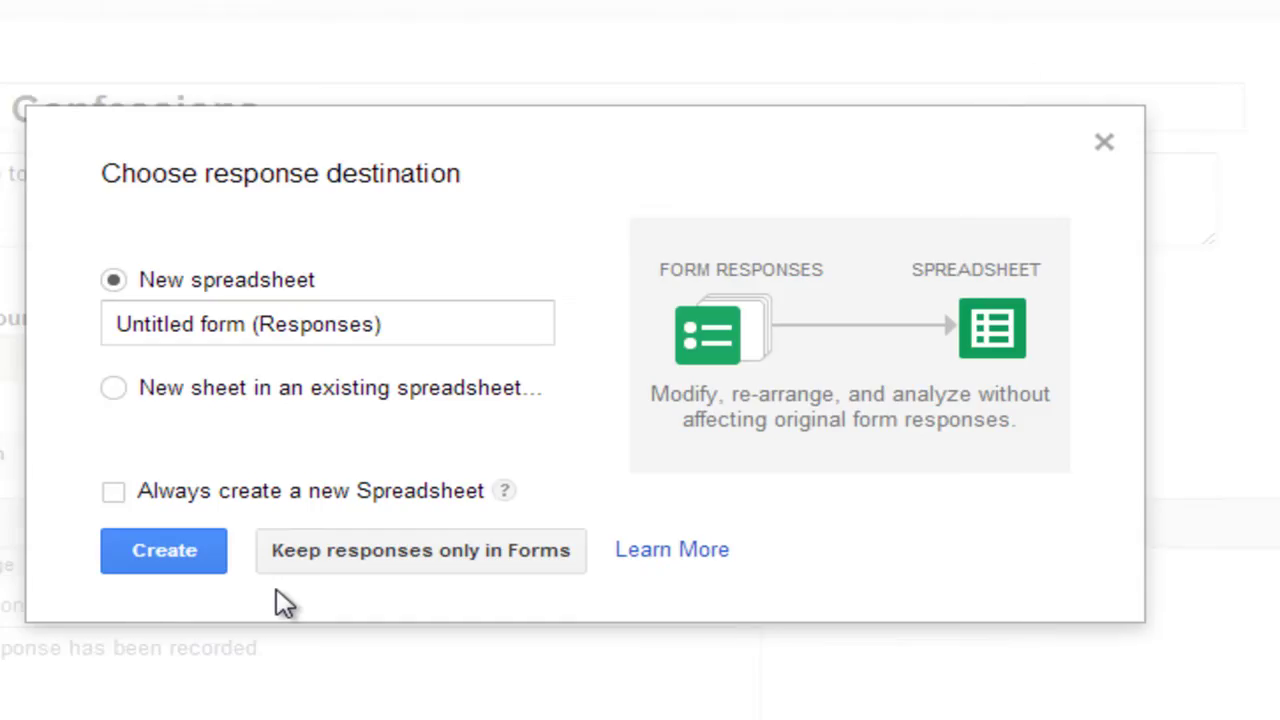
triple_click(341, 330)
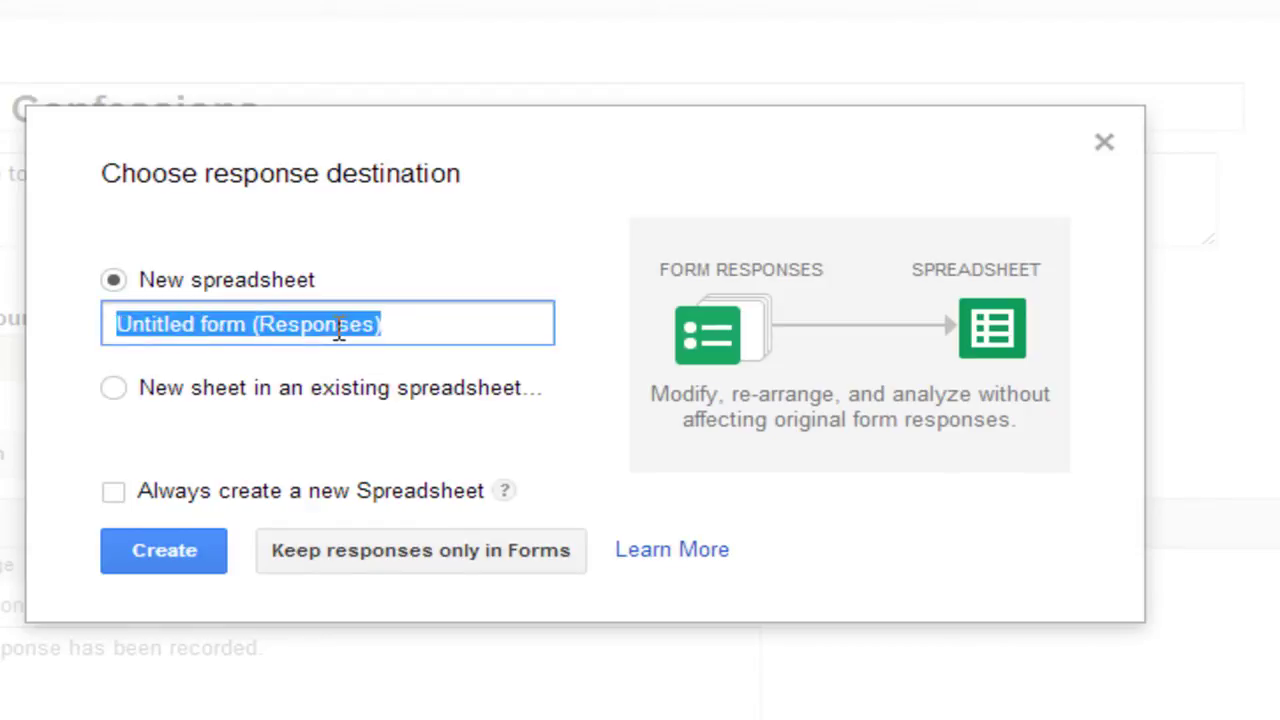
type("ABC Confess")
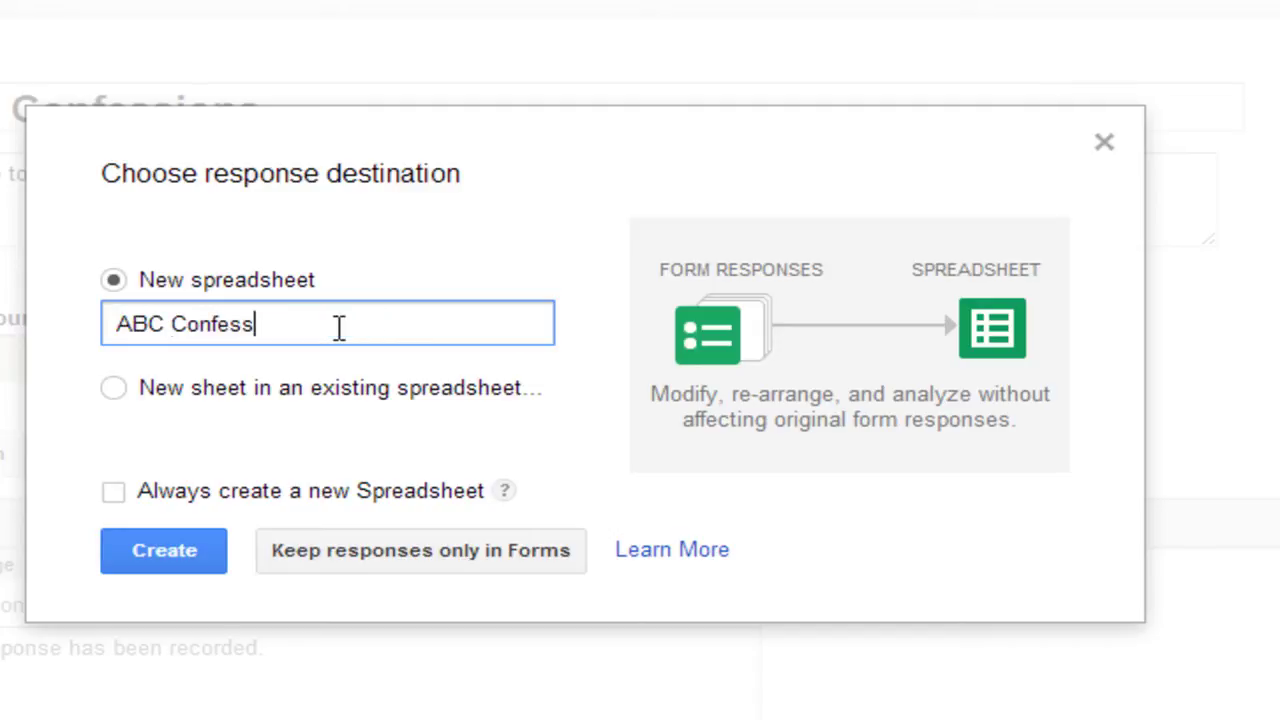
left_click(181, 566)
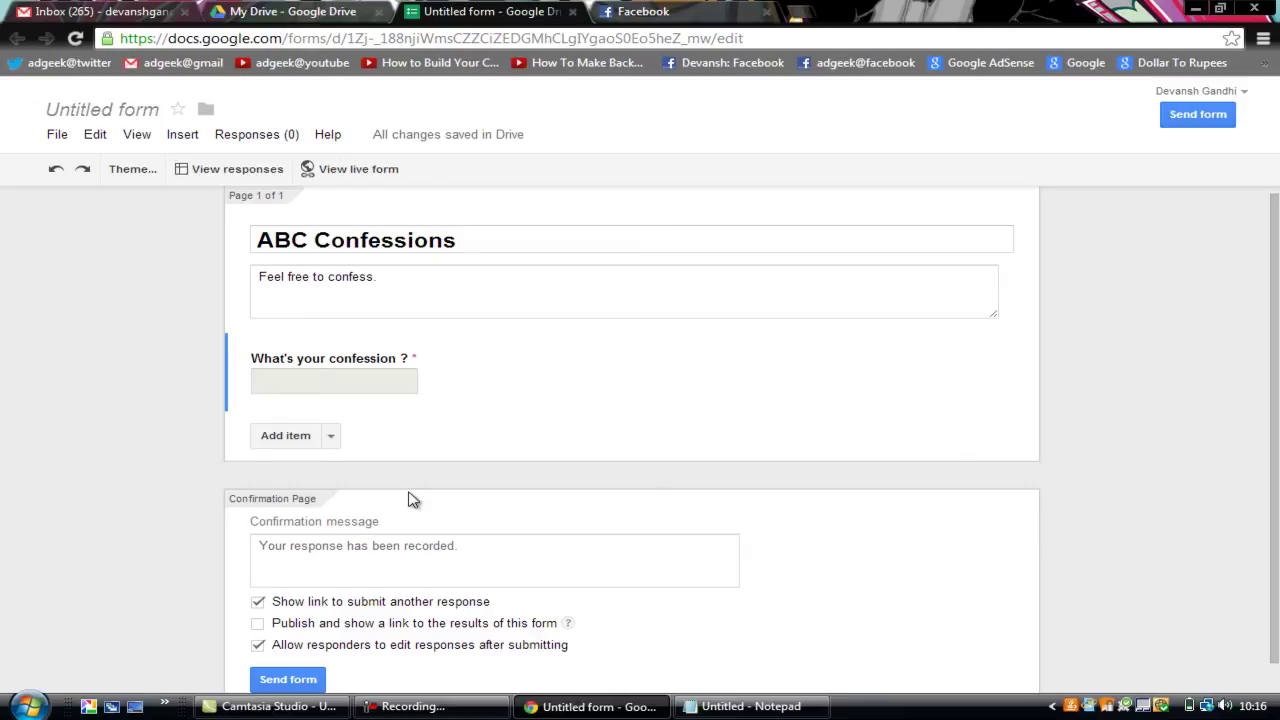
- Open the ABC Confessions spreadsheet from Google Drive and check its empty Timestamp and confession columns
left_click(433, 38)
type("www.gmail.co")
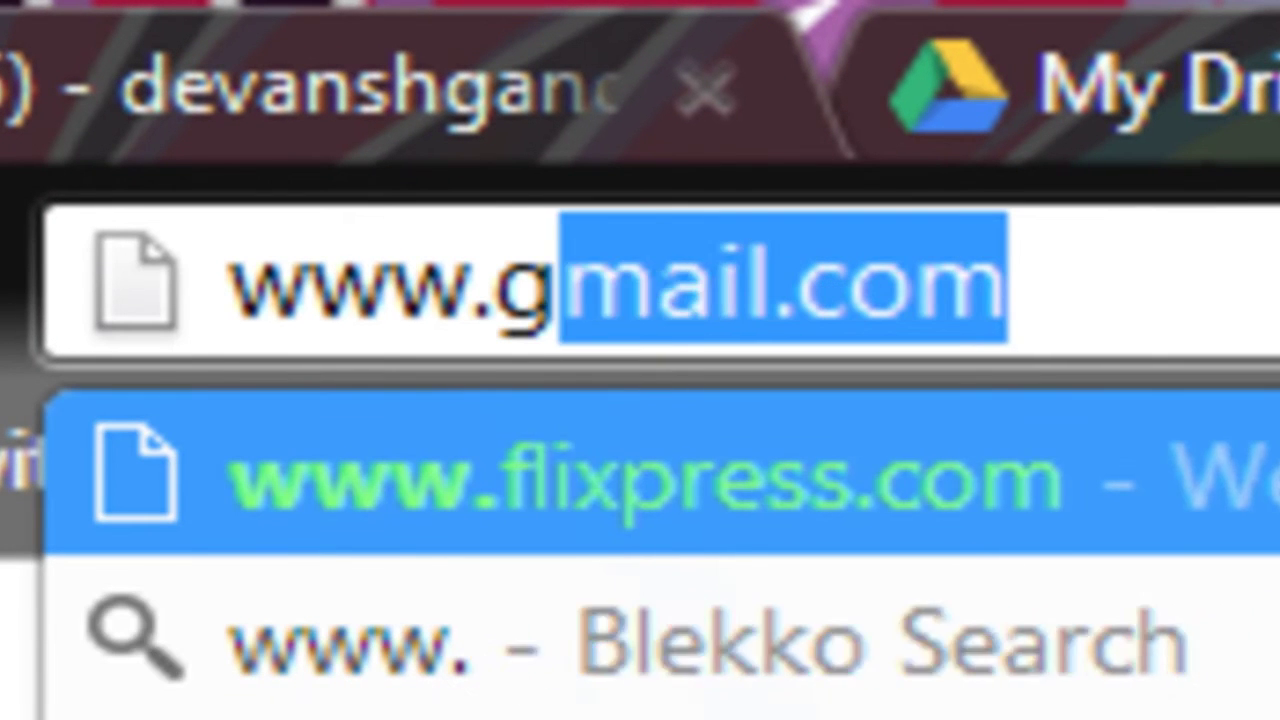
type("m")
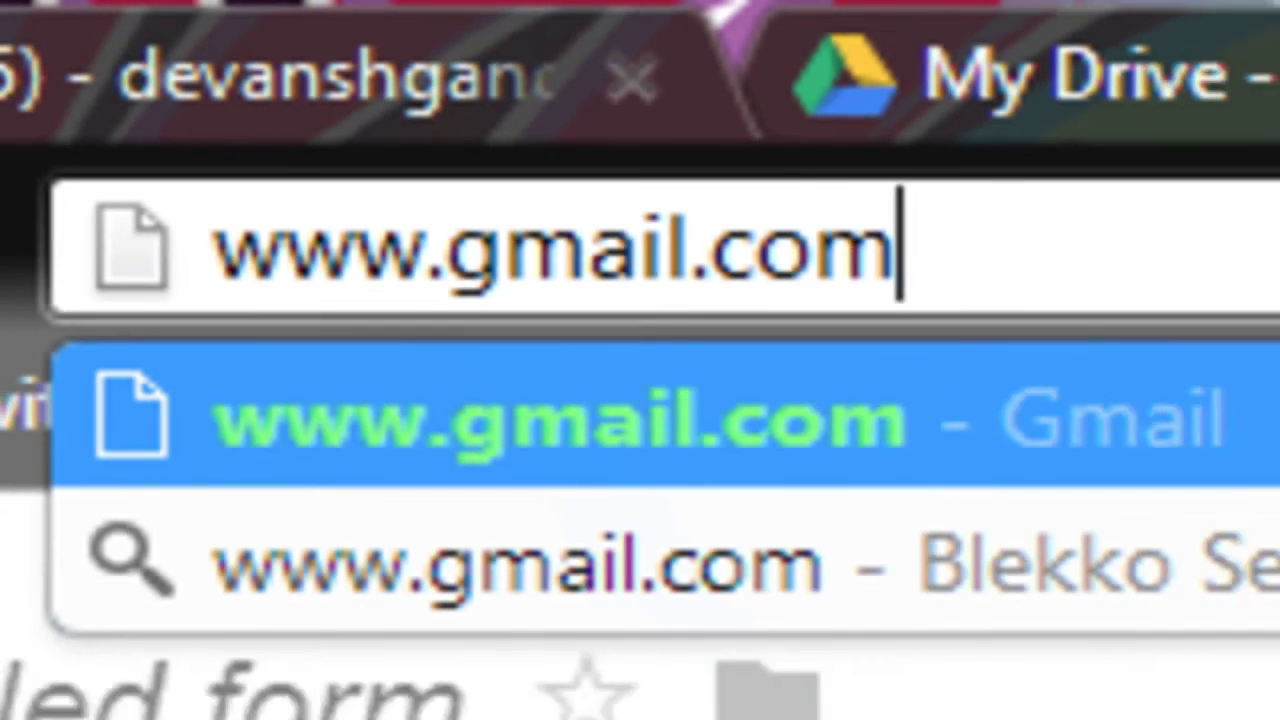
key("Return")
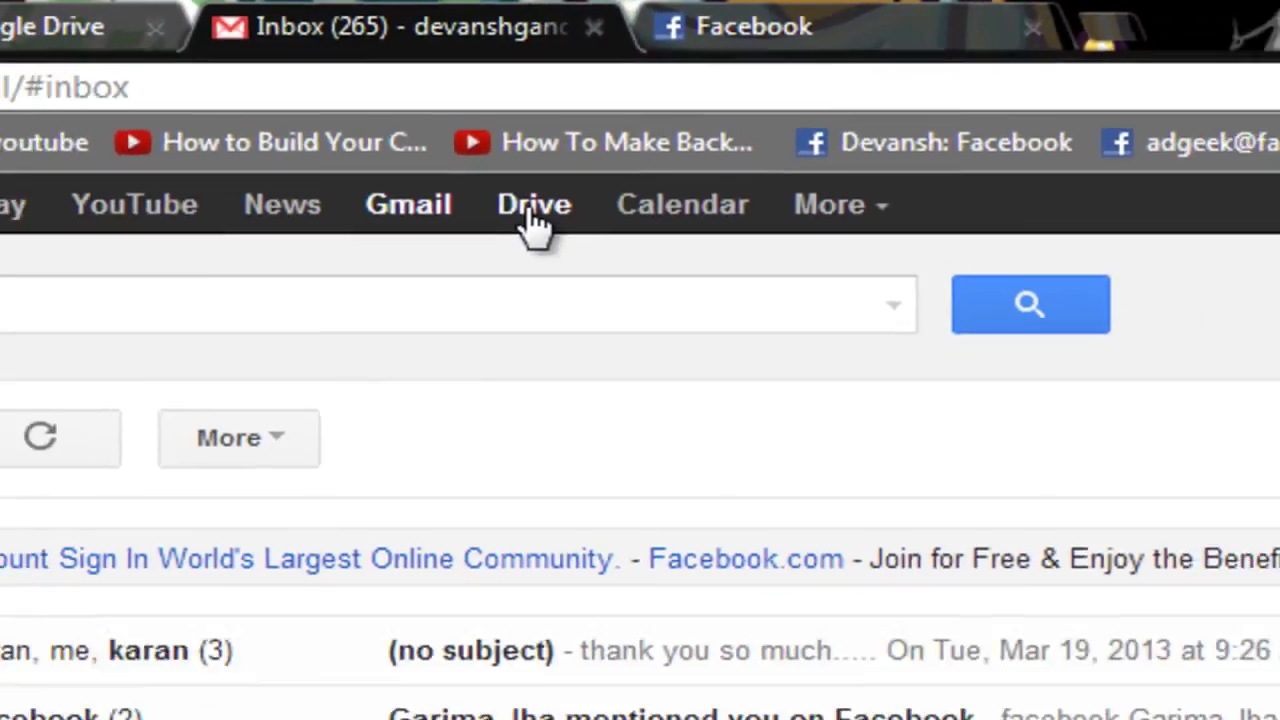
left_click(527, 245)
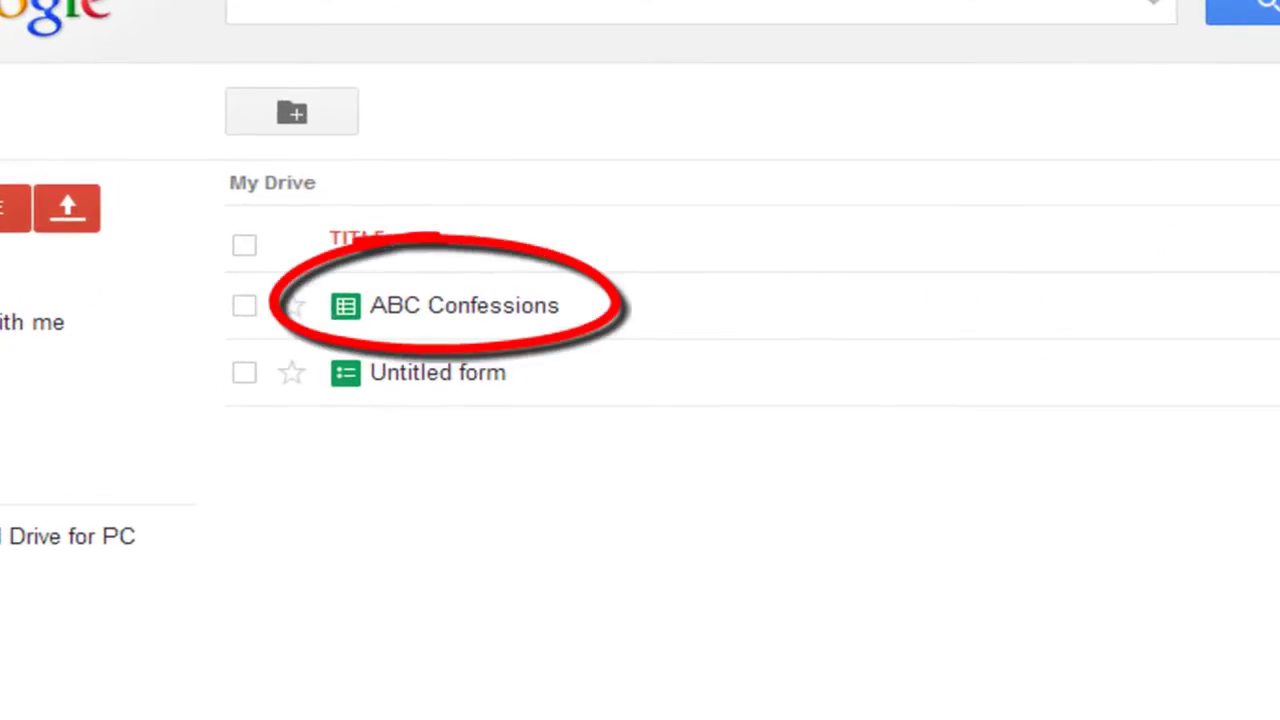
left_click(420, 307)
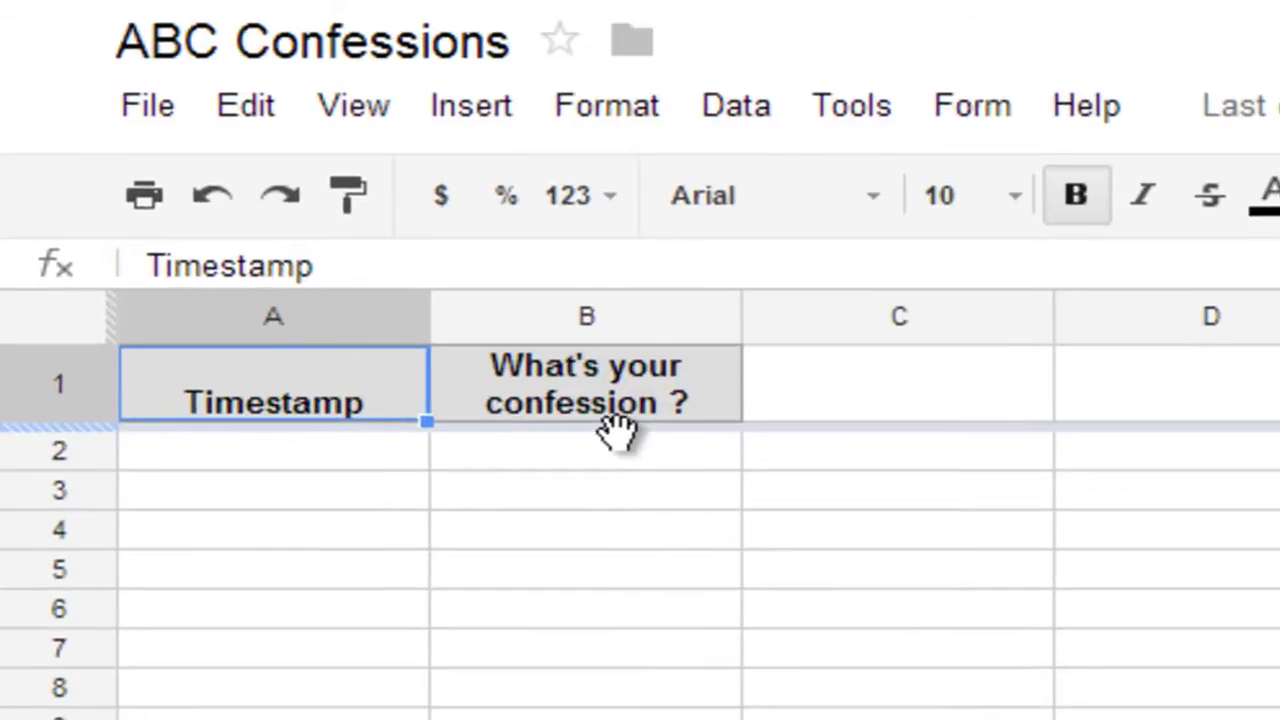
left_click(128, 253)
left_click(280, 455)
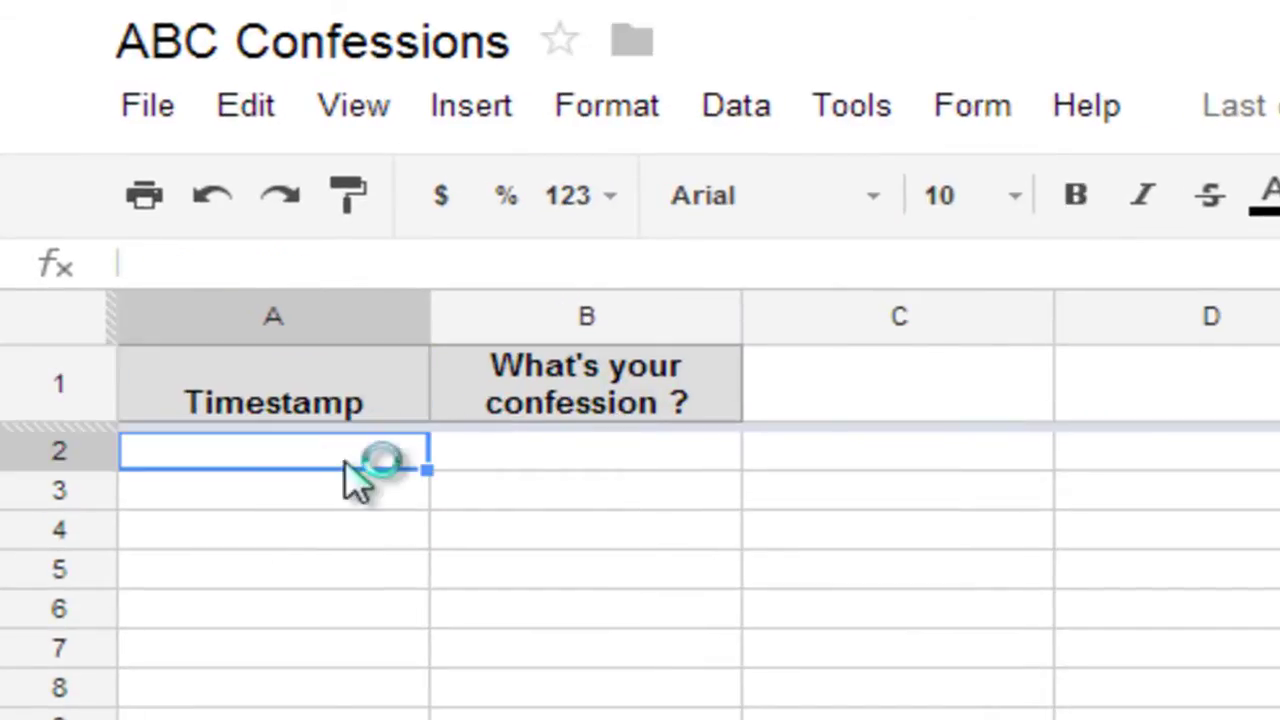
left_click(485, 455)
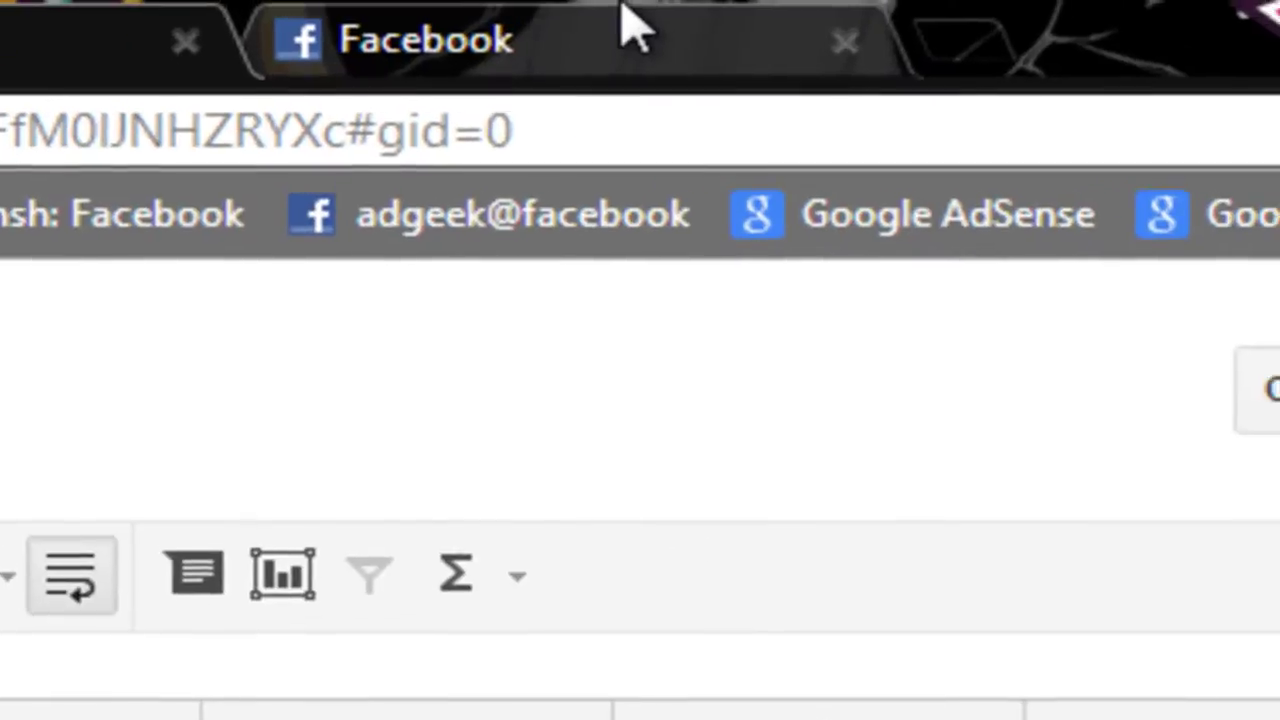
- Start a new company, organisation or institution page from Facebook Pages
left_click(623, 23)
left_click(285, 242)
type("pages")
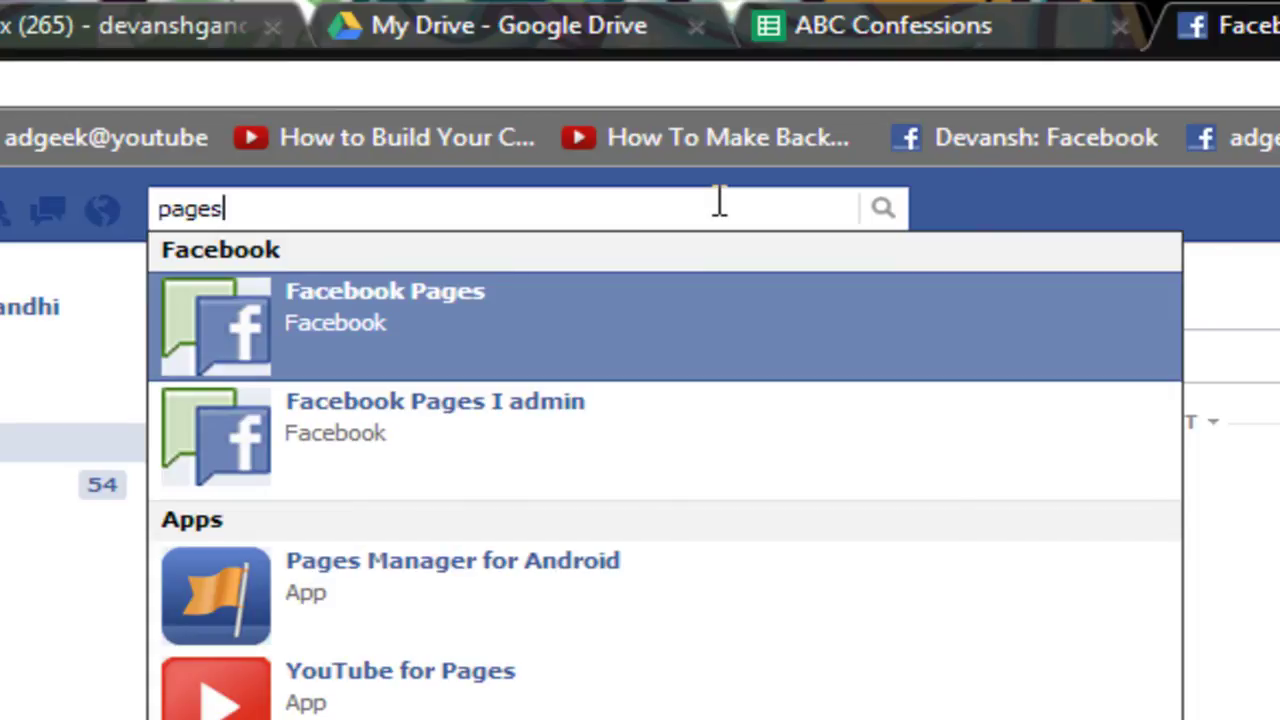
key("Return")
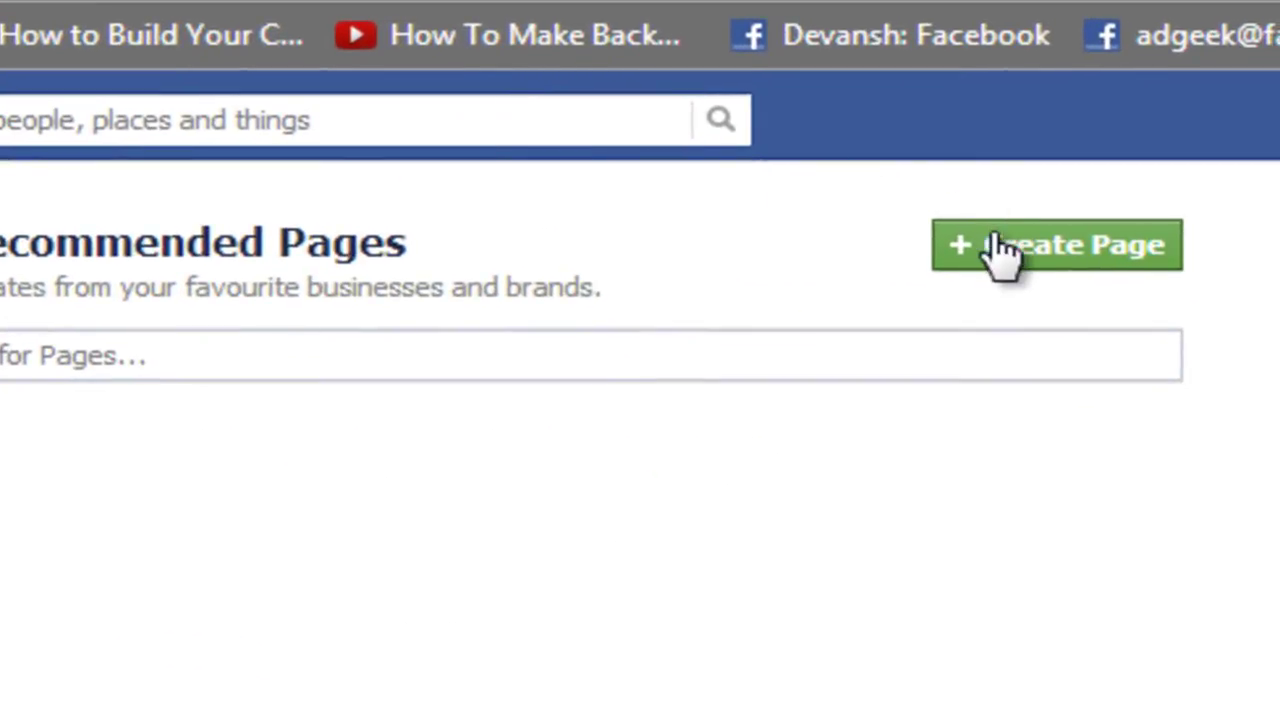
left_click(948, 226)
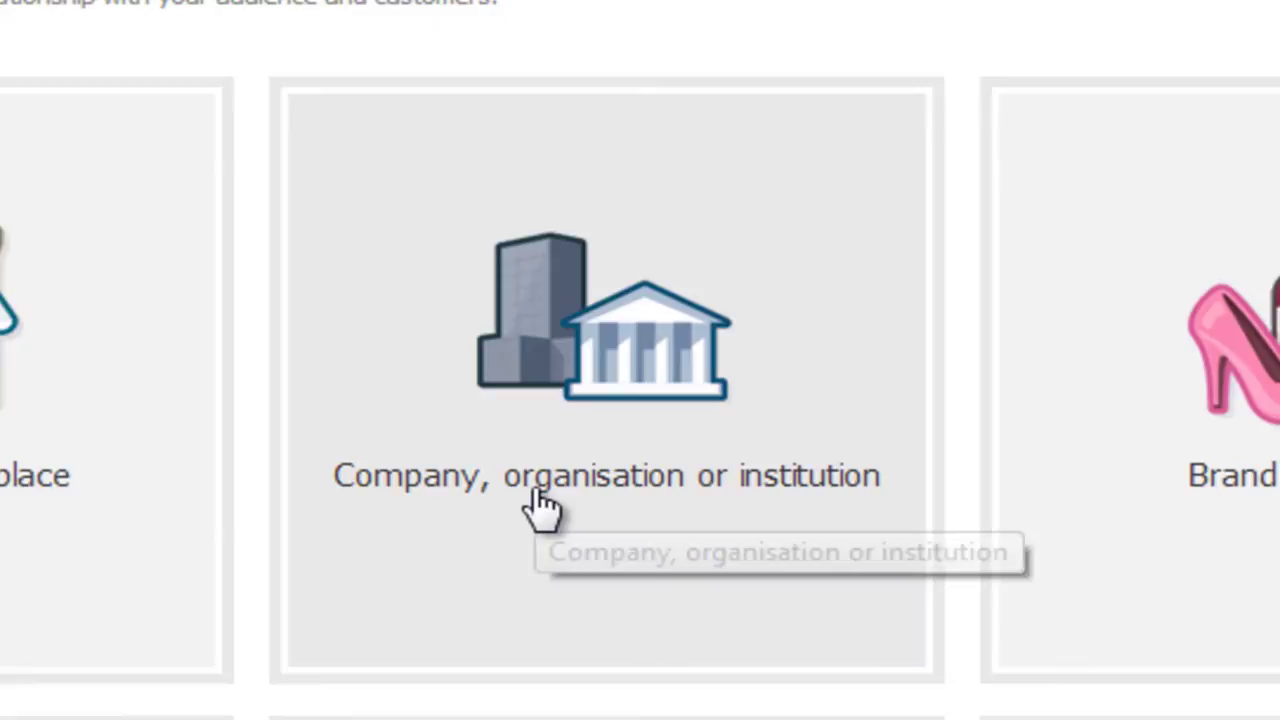
left_click(536, 490)
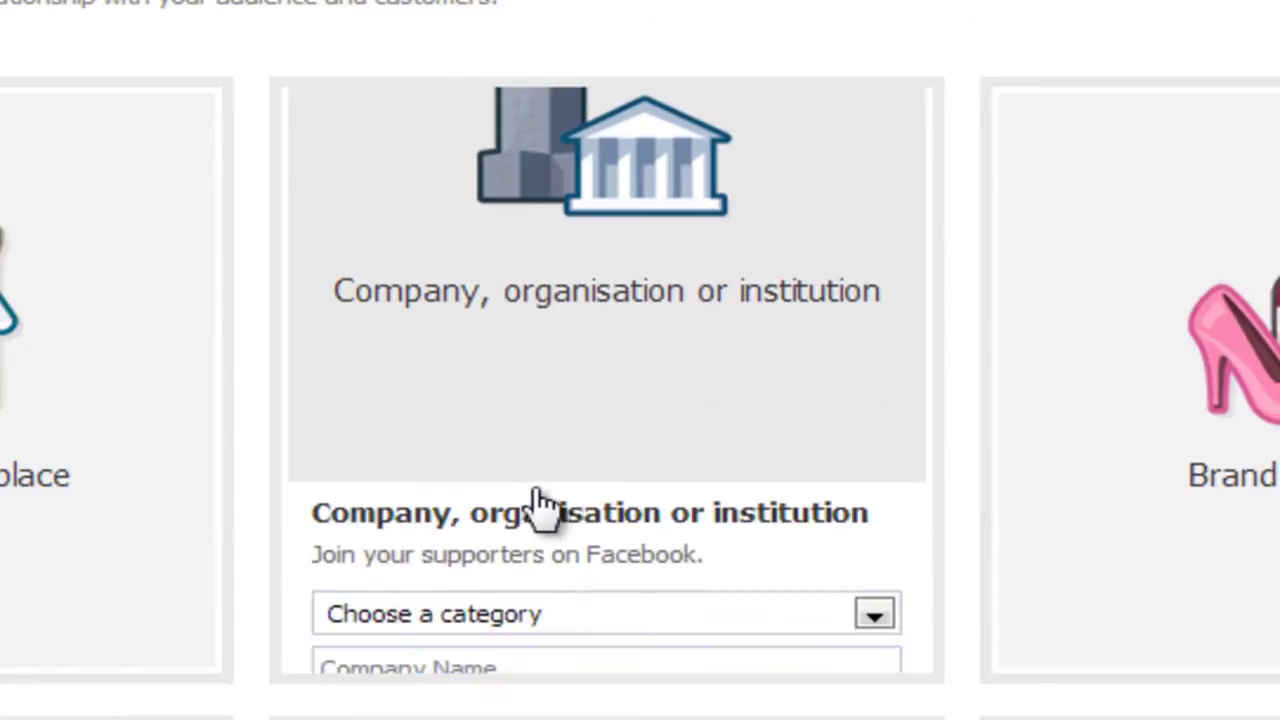
- Choose the School category, name the page ABC Confessions, and accept the Pages terms
left_click(700, 226)
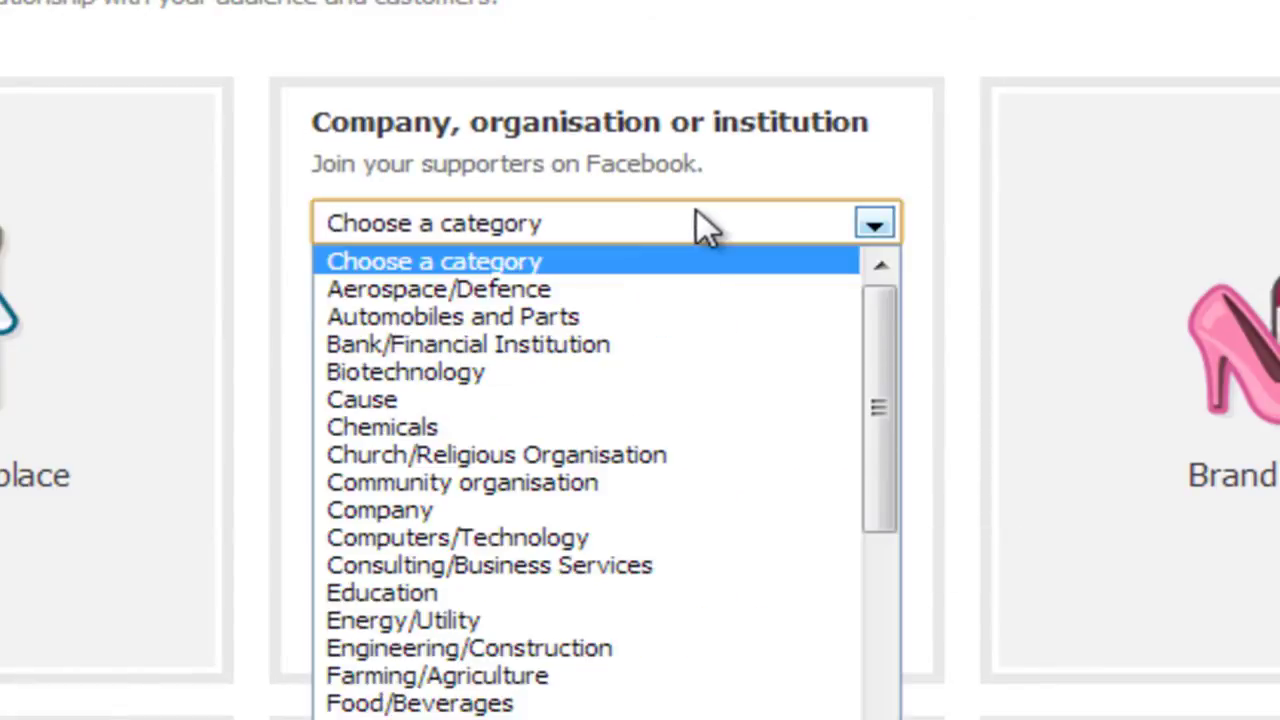
scroll(700, 226, "down", 5)
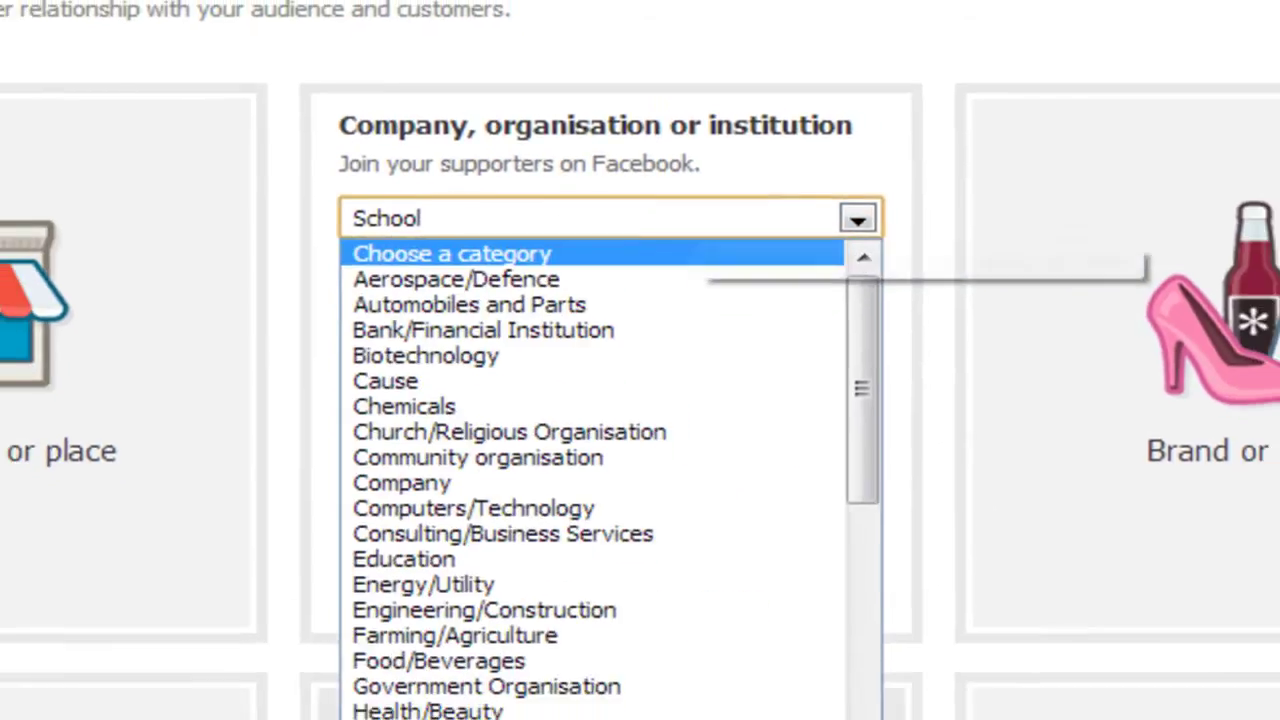
scroll(416, 718, "down", 4)
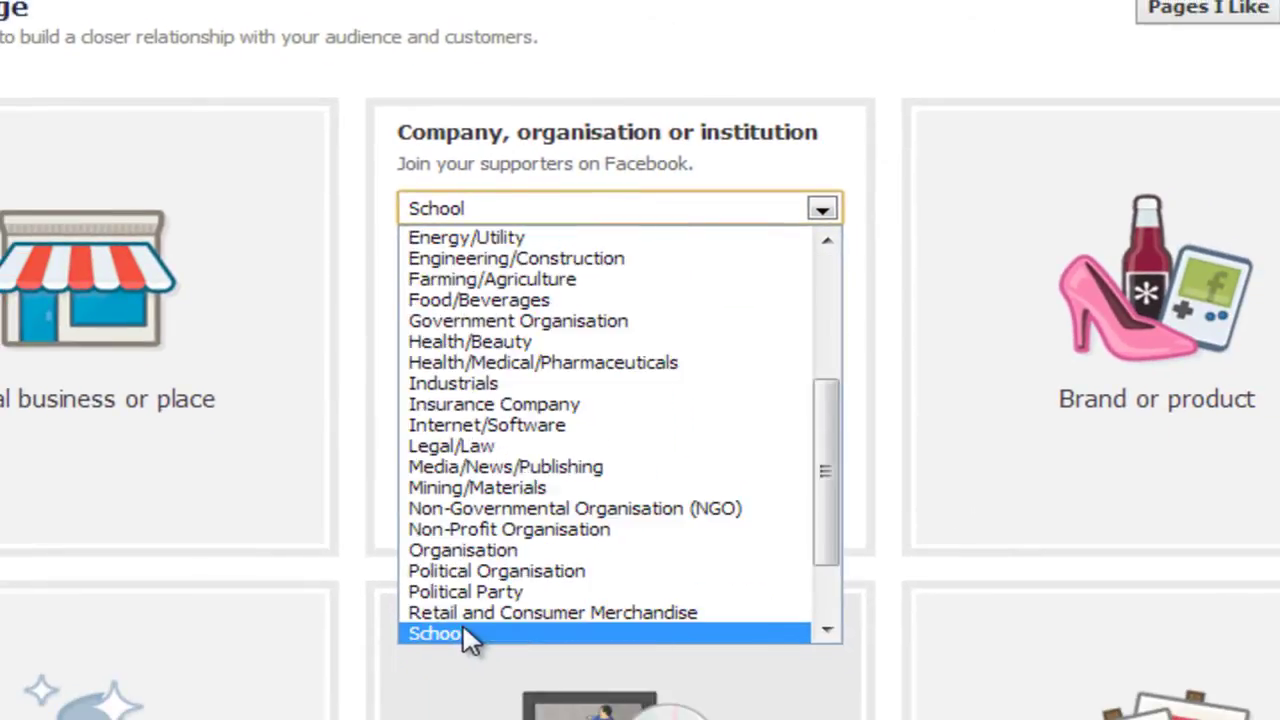
left_click(416, 718)
left_click(520, 312)
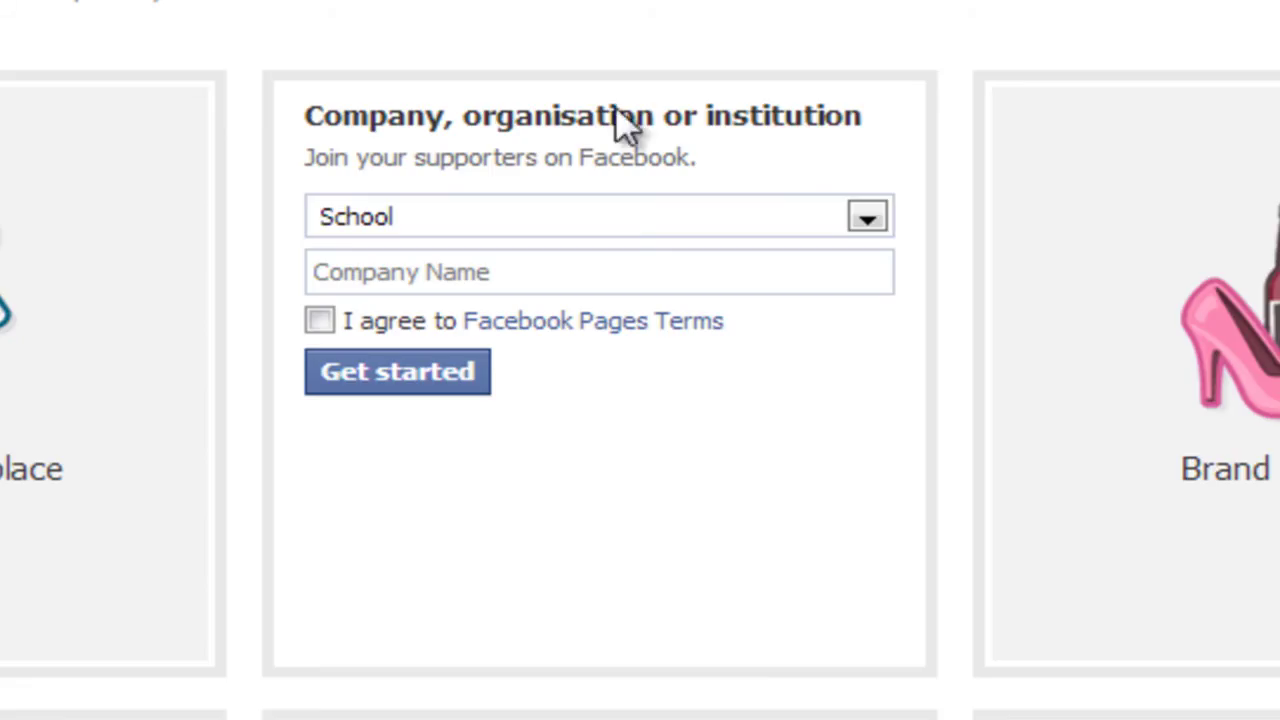
left_click(557, 280)
type("ABC ")
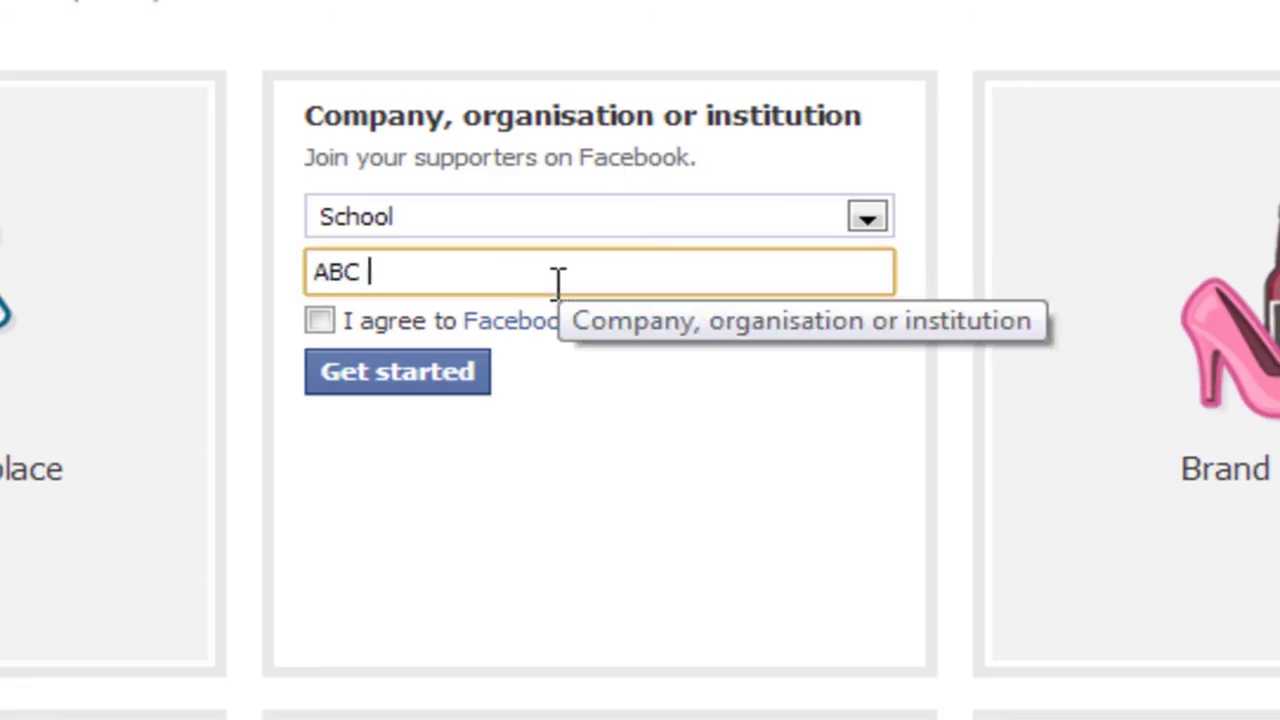
type("Confessiojs")
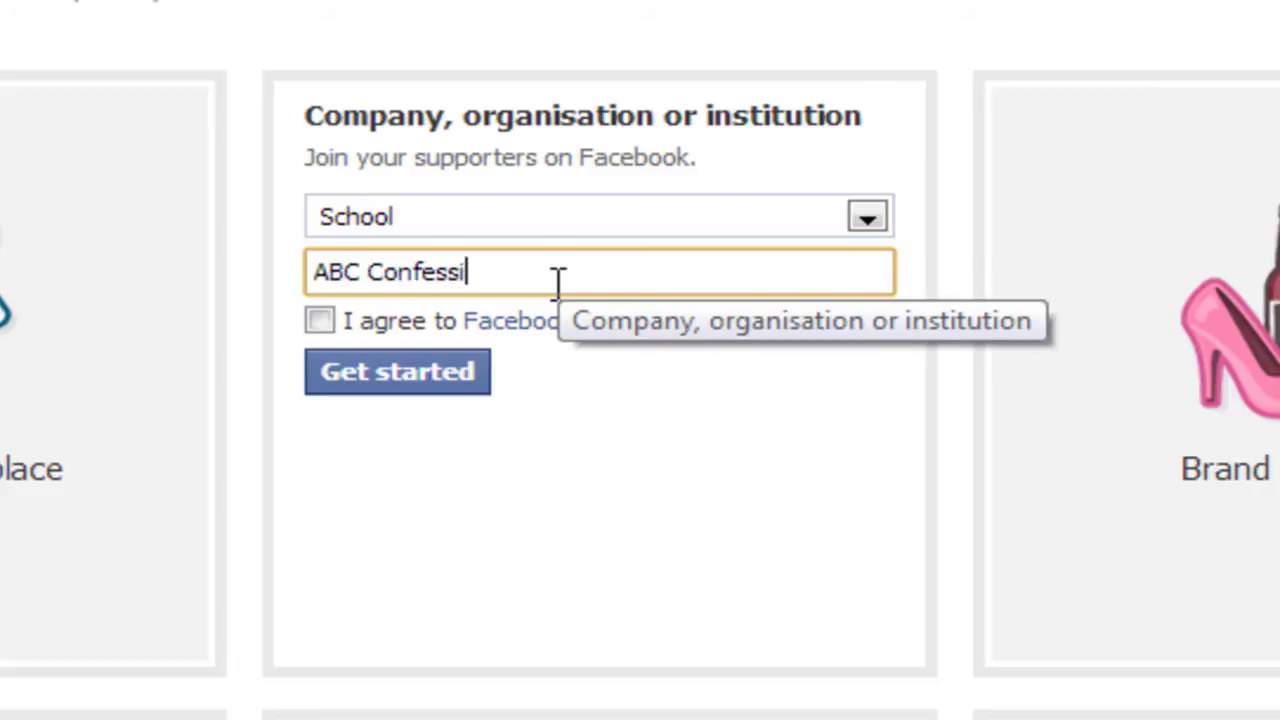
key("BackSpace")
key("BackSpace")
type("ns")
left_click(324, 326)
- Create the page, skip the profile picture, and begin the About description
left_click(372, 376)
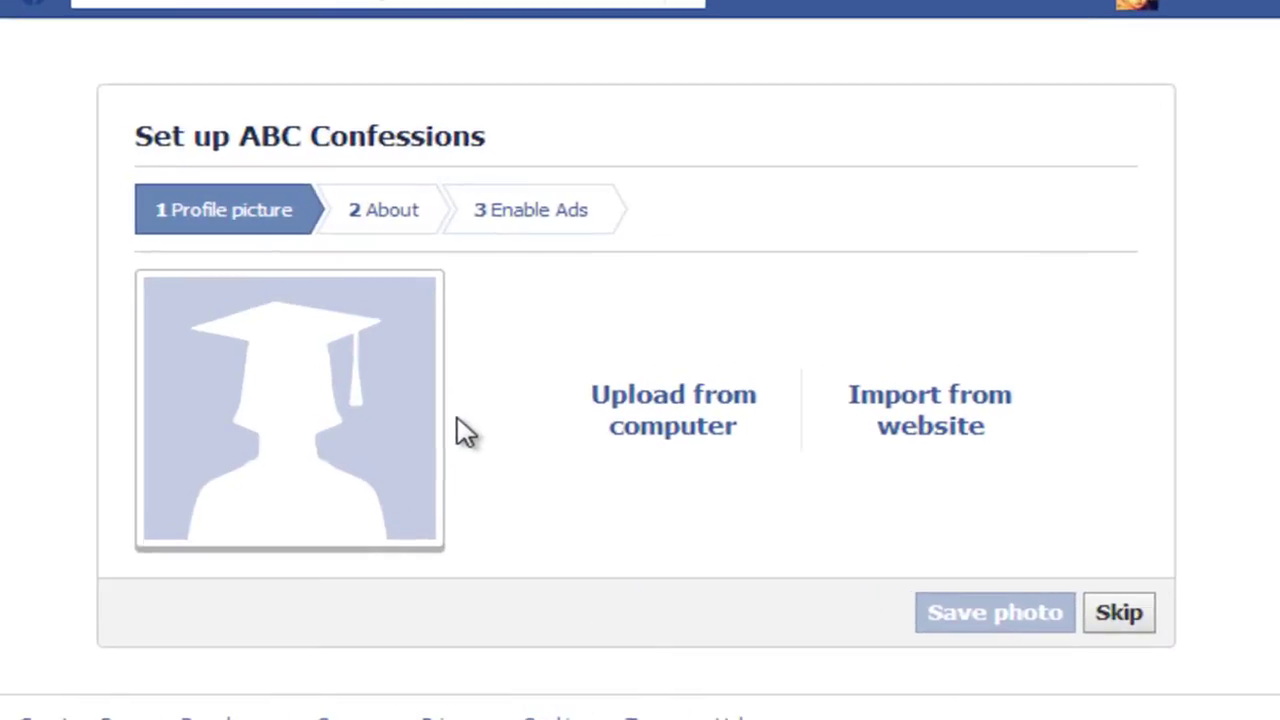
left_click(1120, 613)
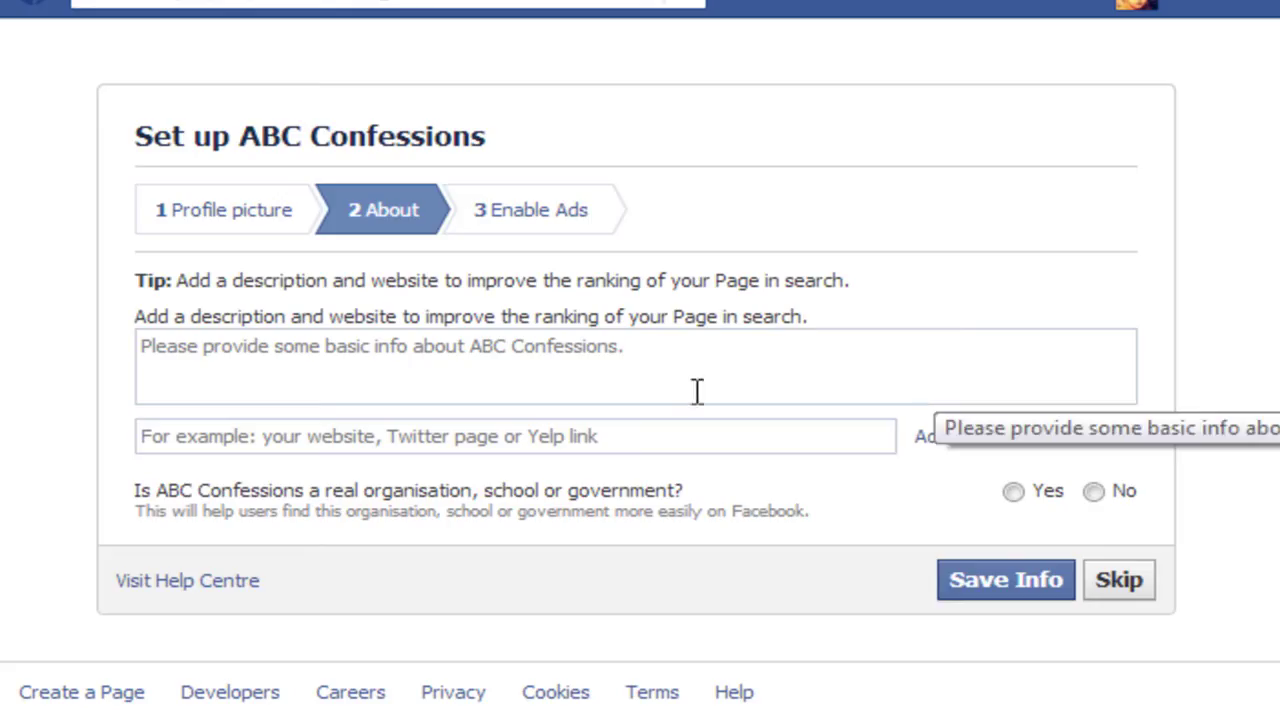
left_click(640, 355)
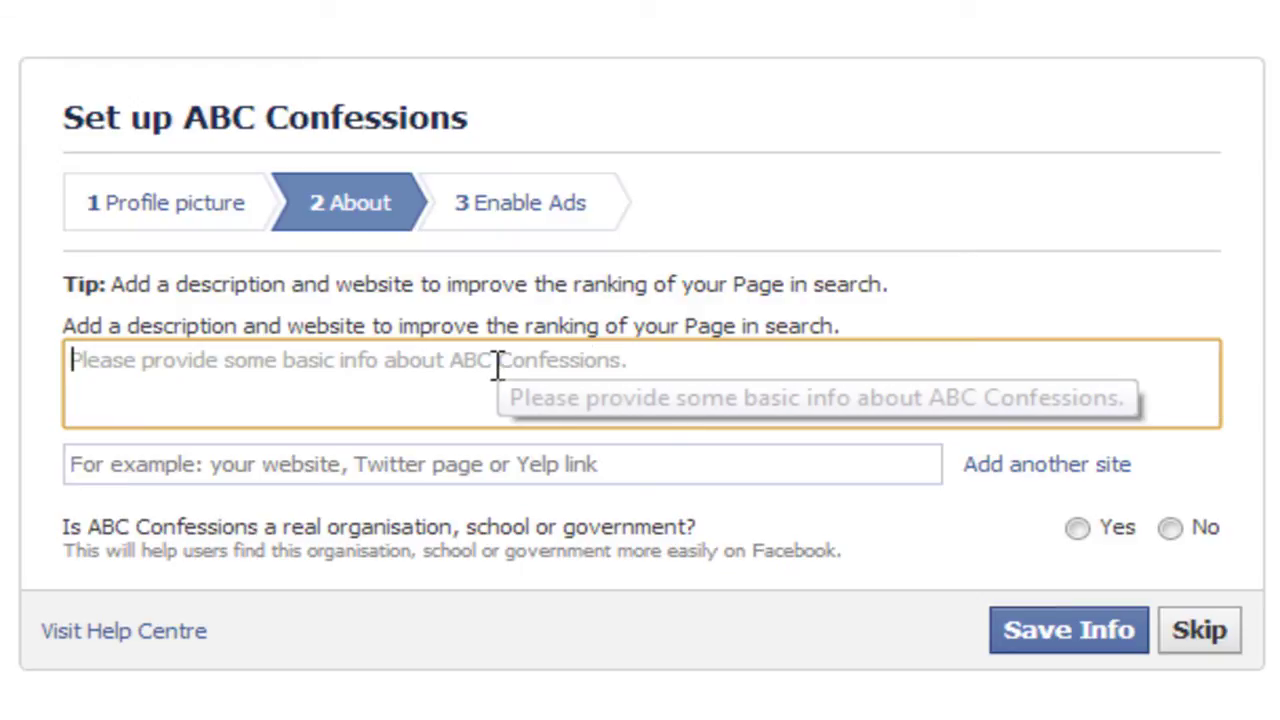
- Type the description 'Please give your confessions over here :'
type("Please give your con")
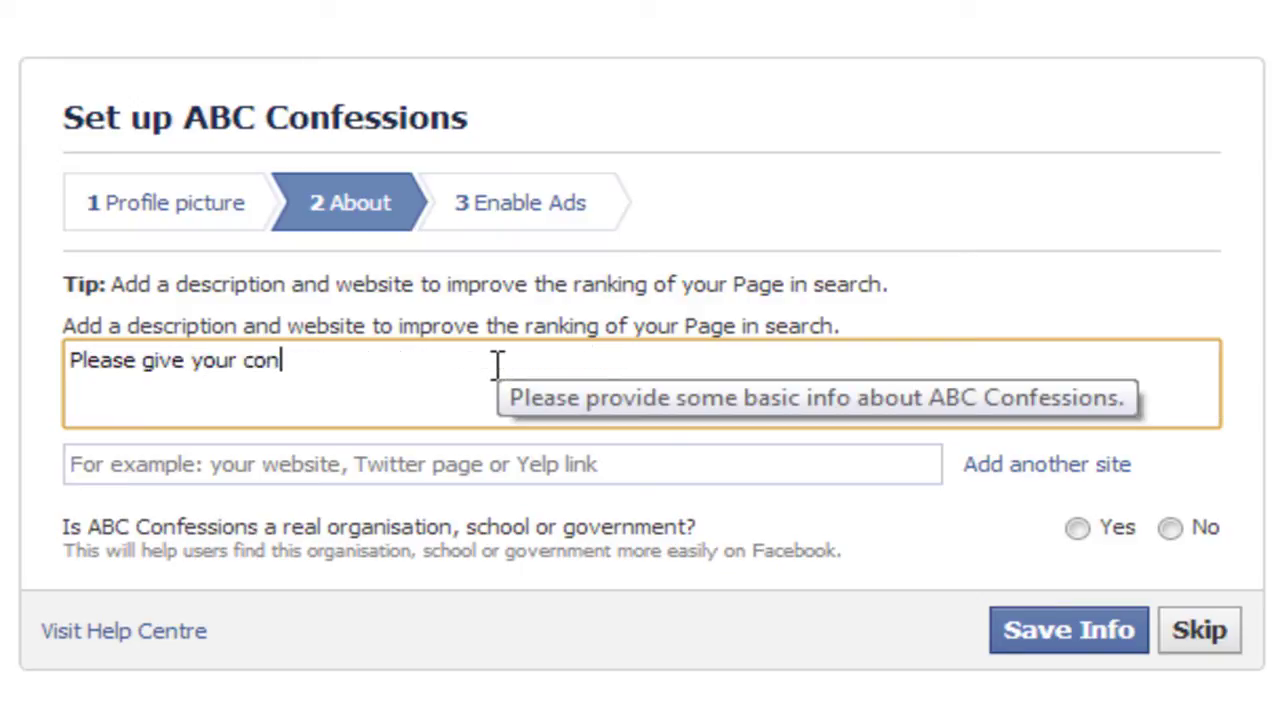
type("fessioins o")
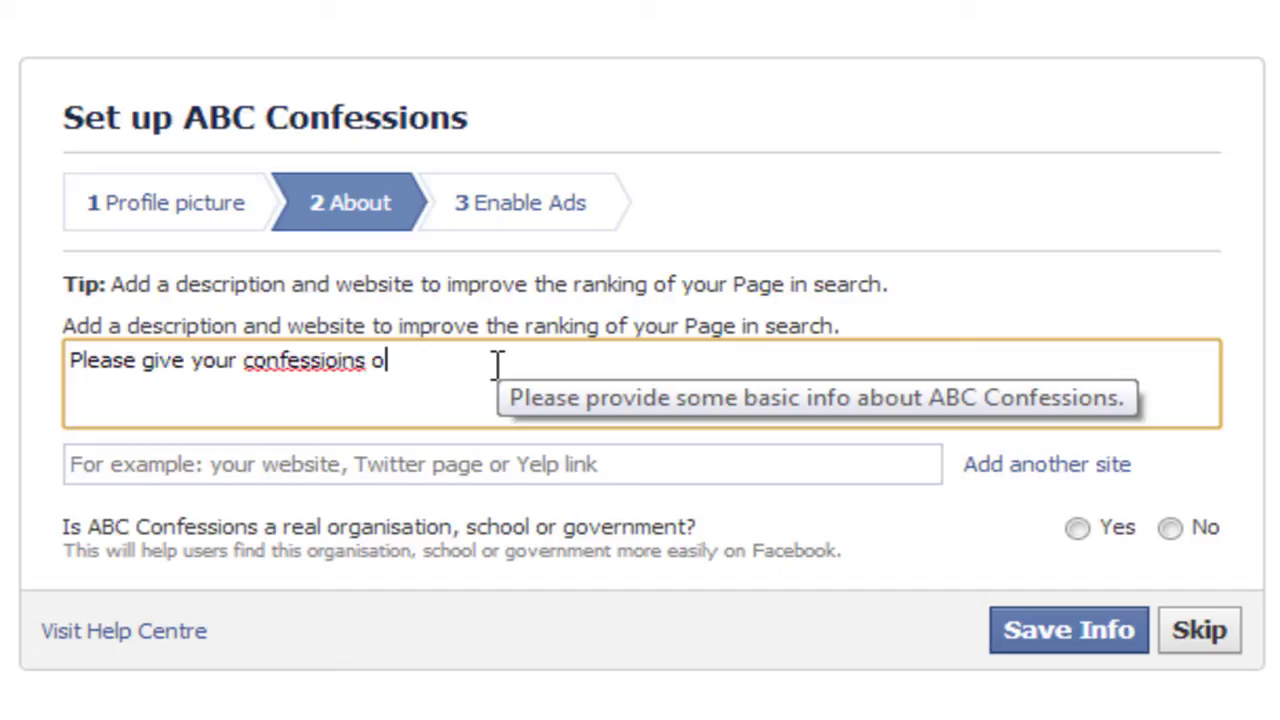
key("BackSpace")
key("BackSpace")
key("BackSpace")
key("BackSpace")
key("BackSpace")
type("n")
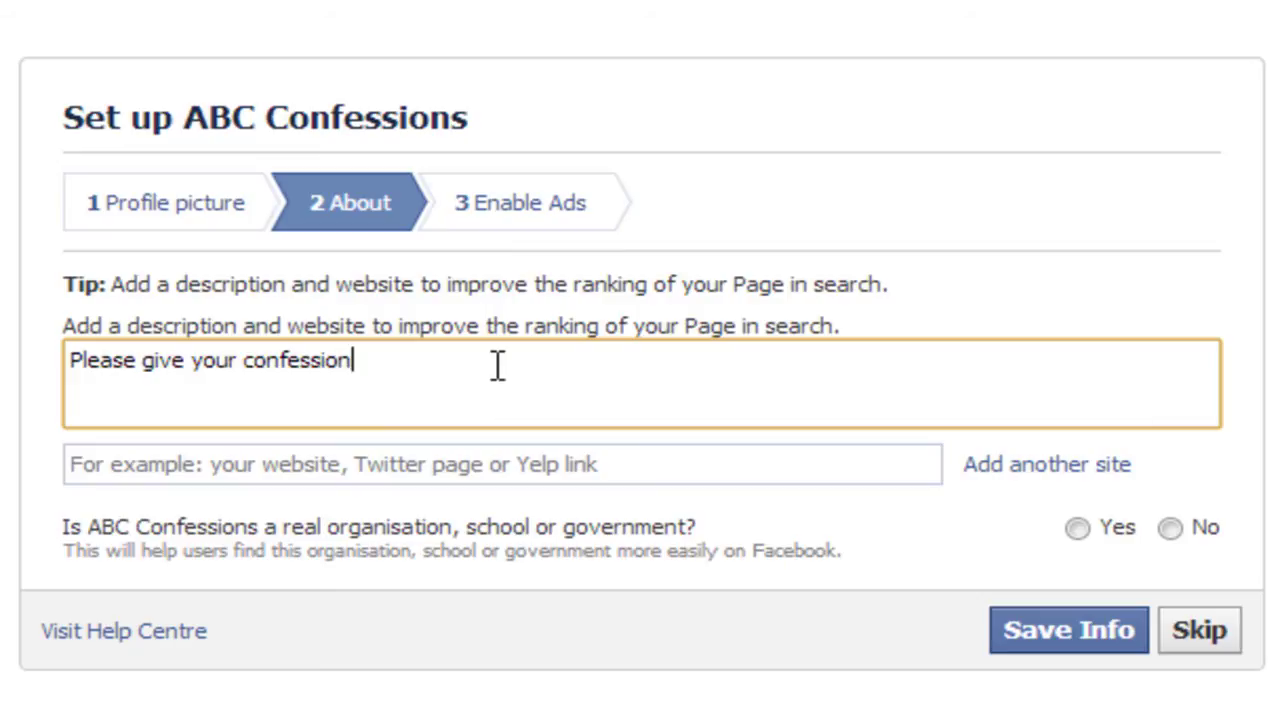
type("s over her")
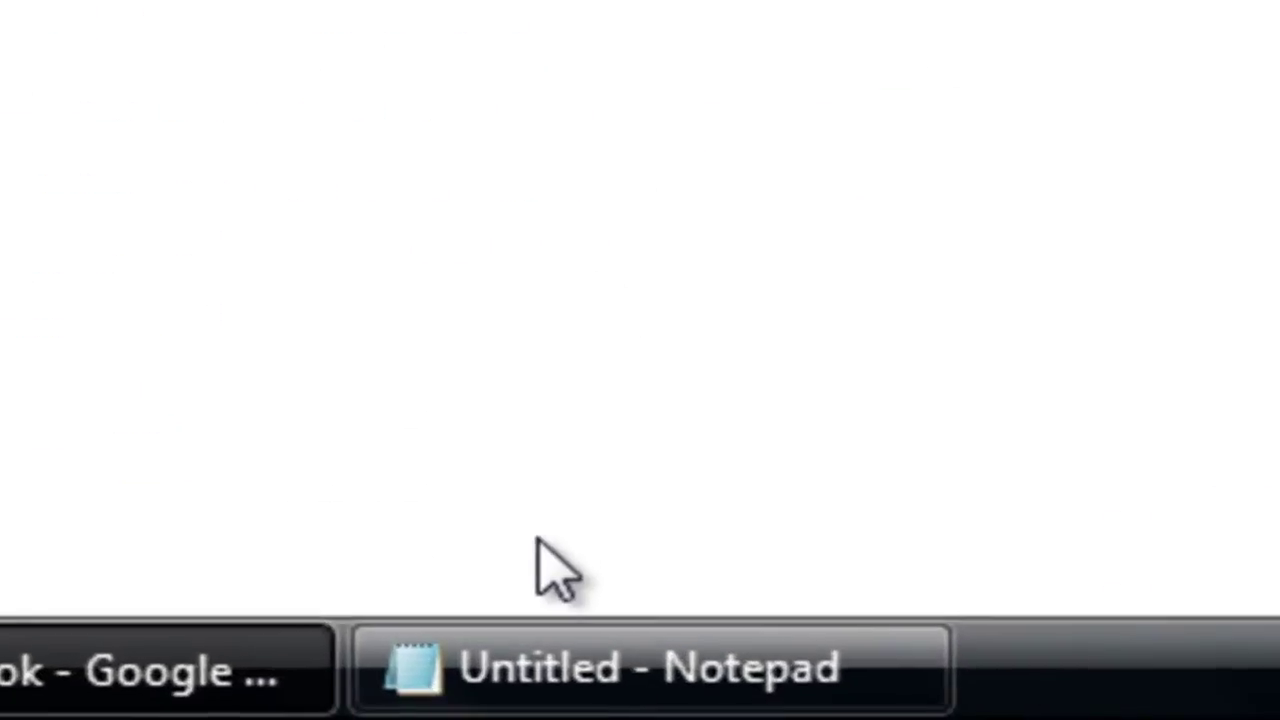
- Copy the form link from Notepad, paste it after the description, and save it
left_click(620, 677)
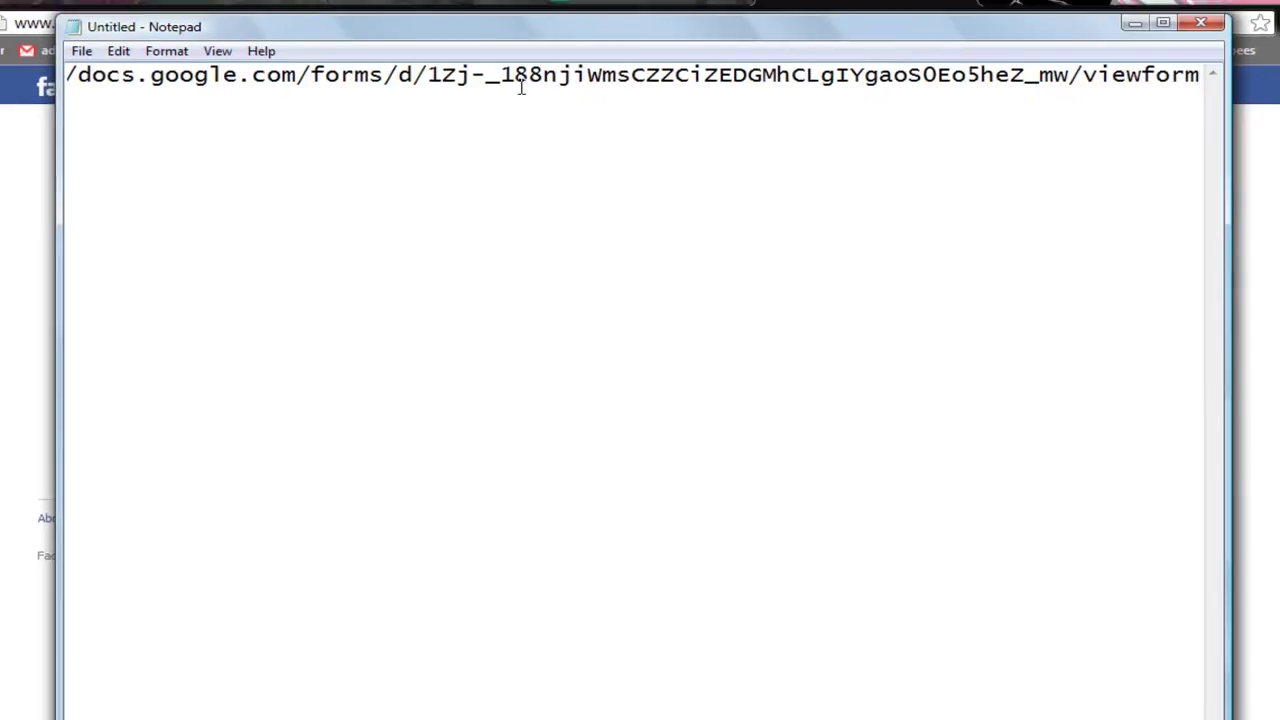
key("ctrl+a")
right_click(521, 87)
left_click(583, 155)
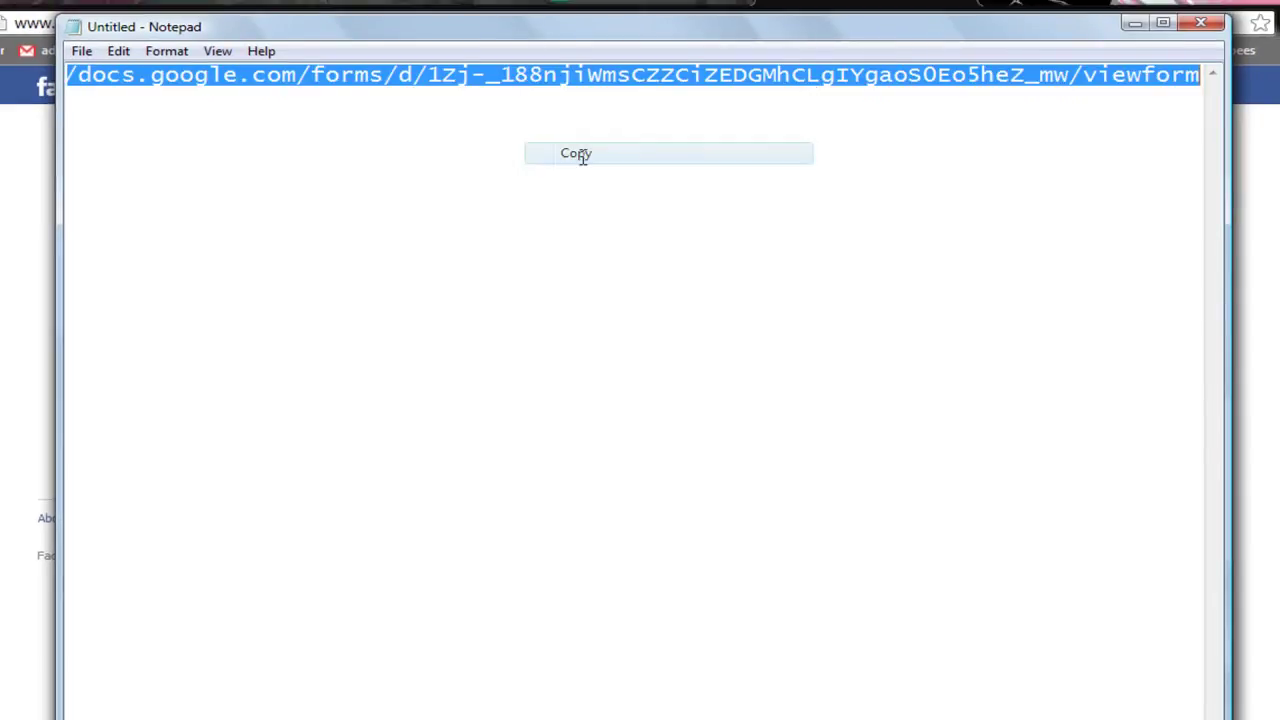
left_click(590, 335)
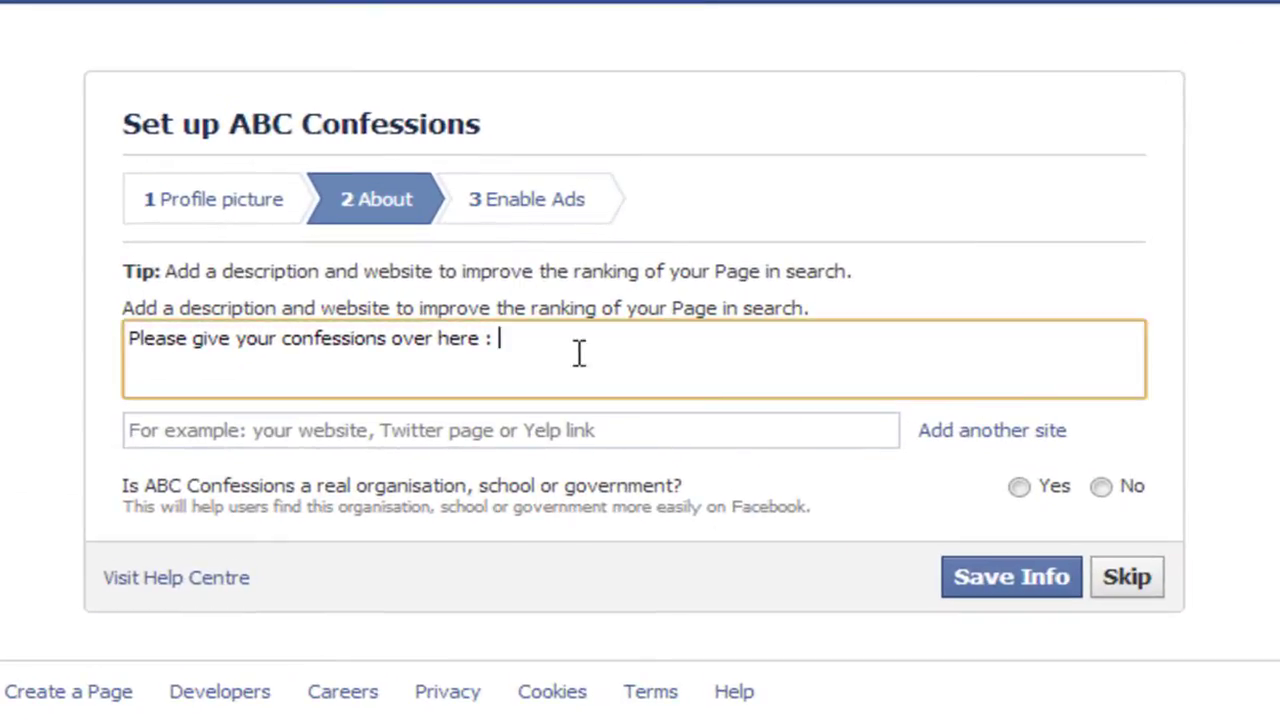
key("ctrl+v")
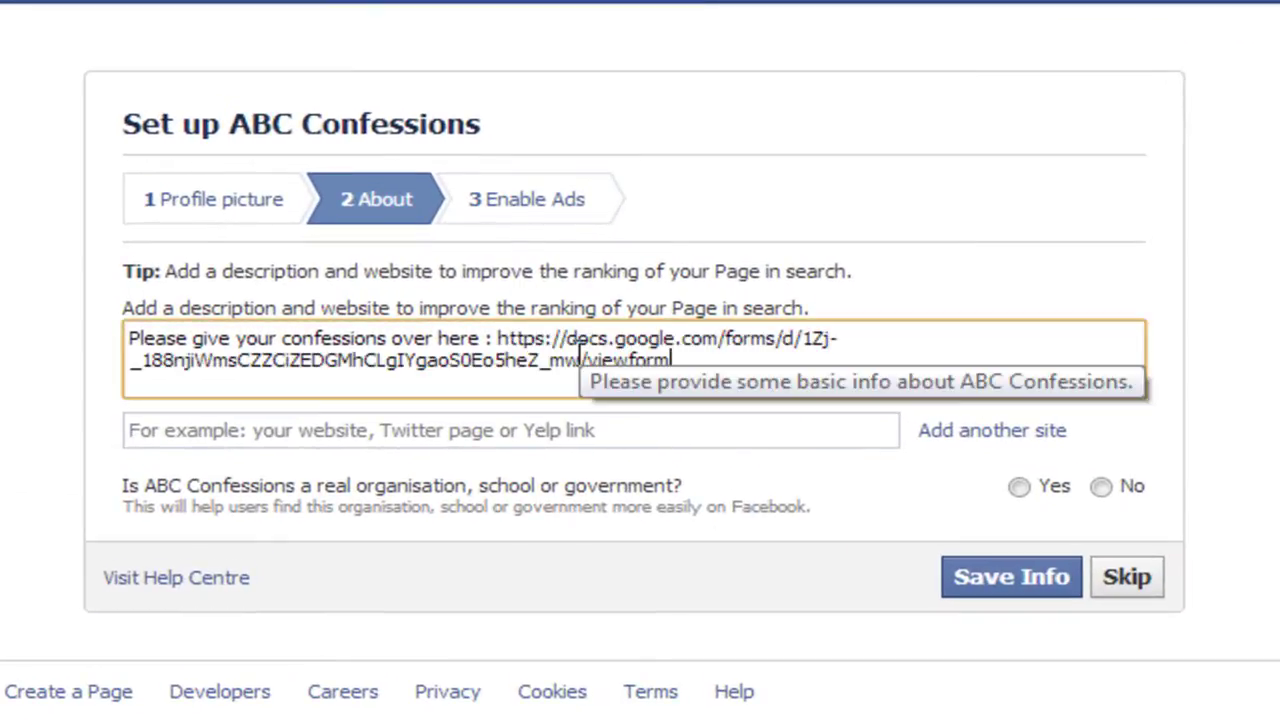
left_click(1036, 585)
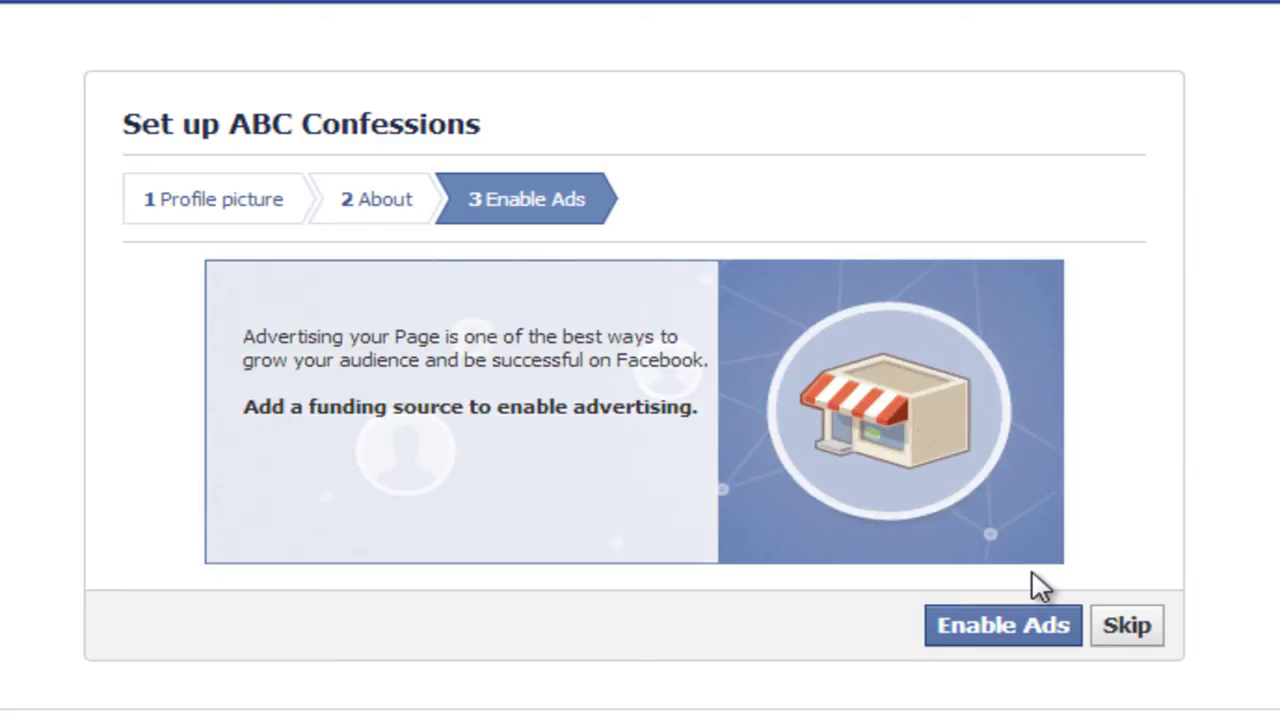
- Skip the ads step, like the ABC Confessions page, and dismiss the share prompt
left_click(1127, 625)
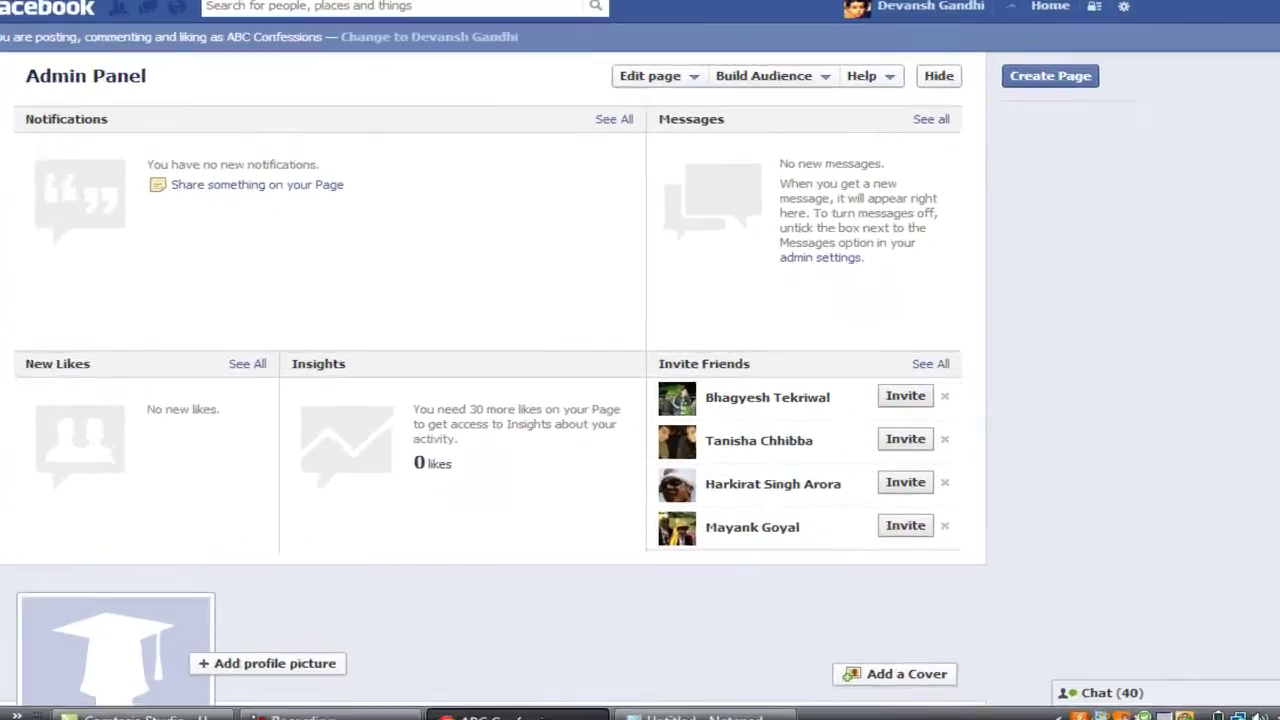
scroll(895, 447, "down", 3)
left_click(1100, 435)
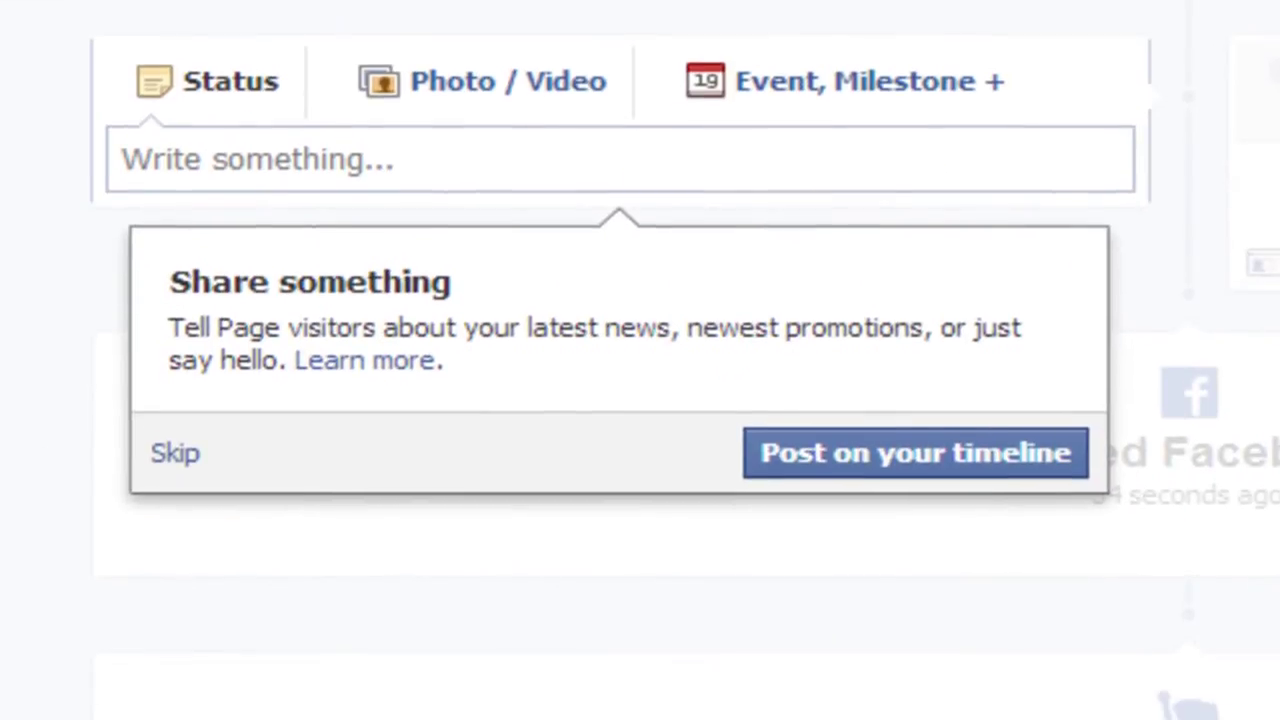
left_click(175, 453)
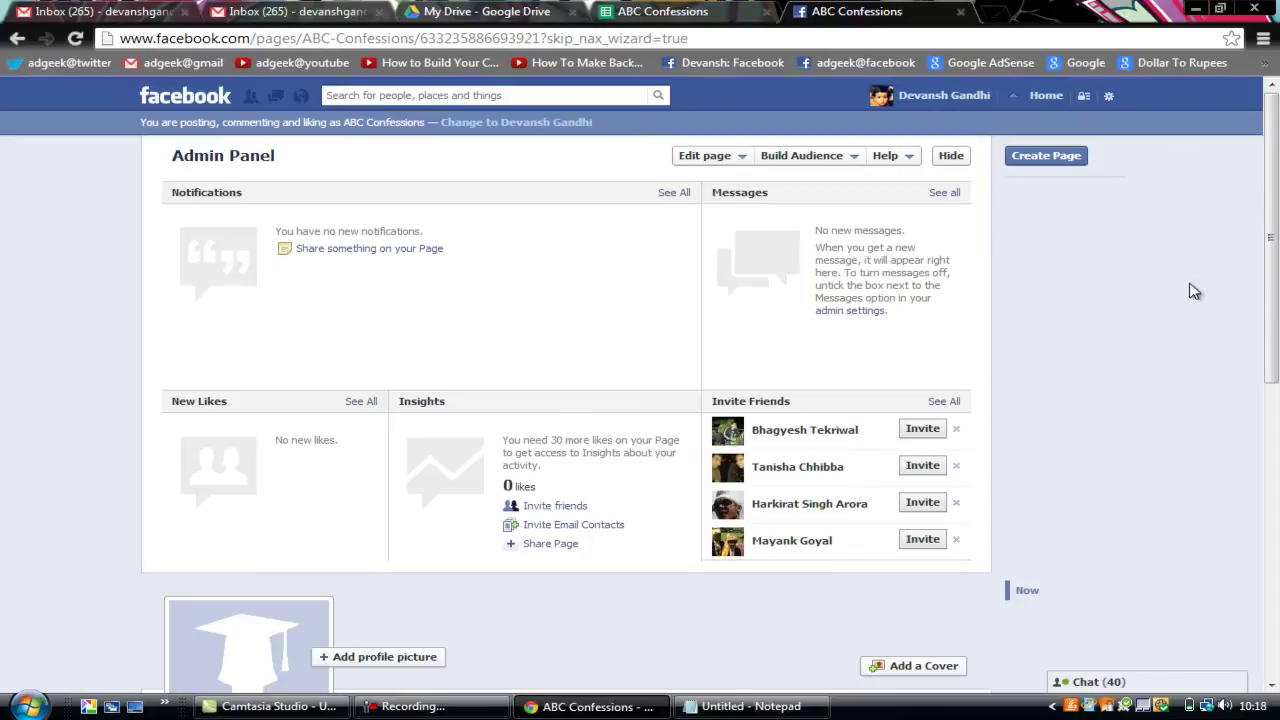
left_click_drag(1262, 258, 1274, 390)
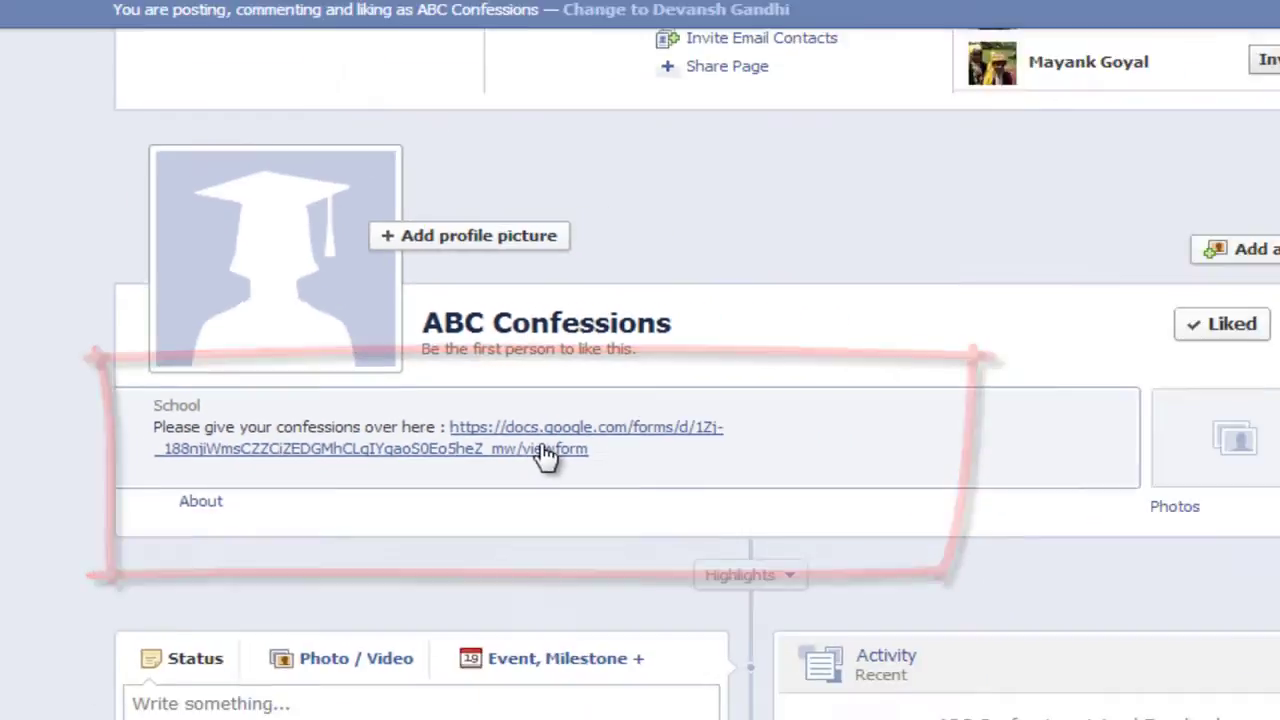
- Submit the confession 'Hello.' through the form linked on the page
left_click(545, 452)
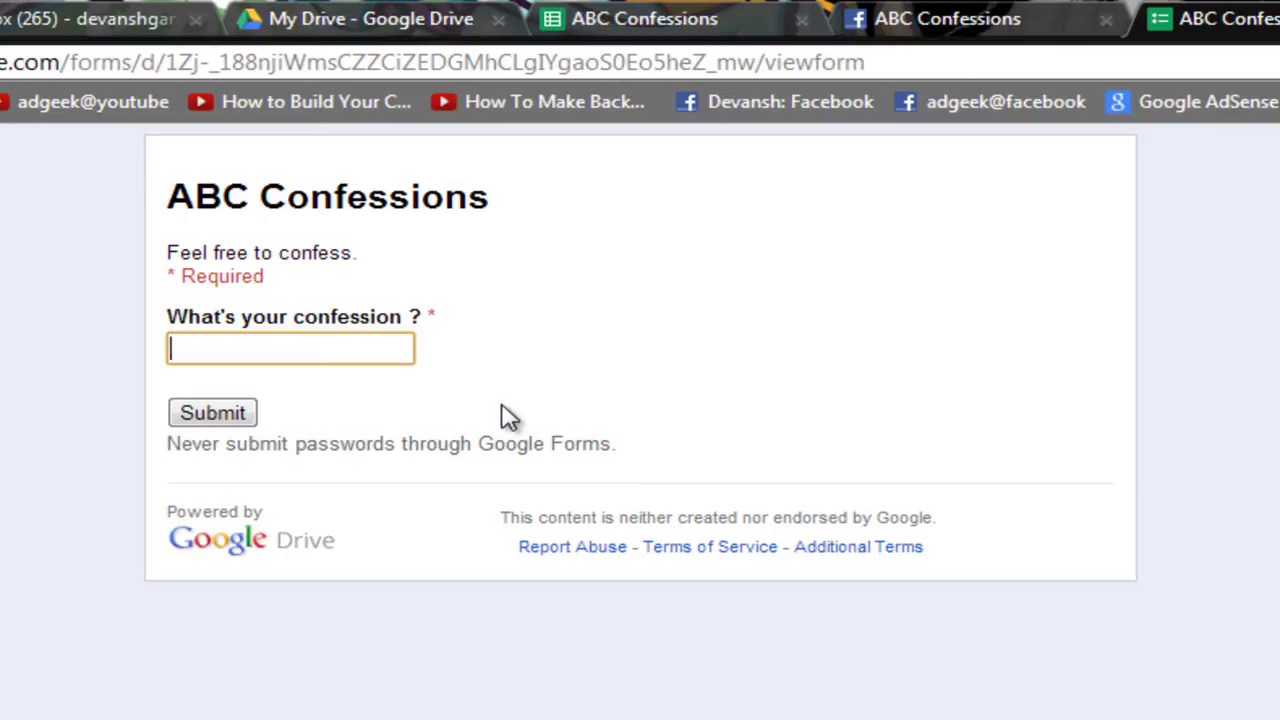
type("Hello.")
left_click(247, 414)
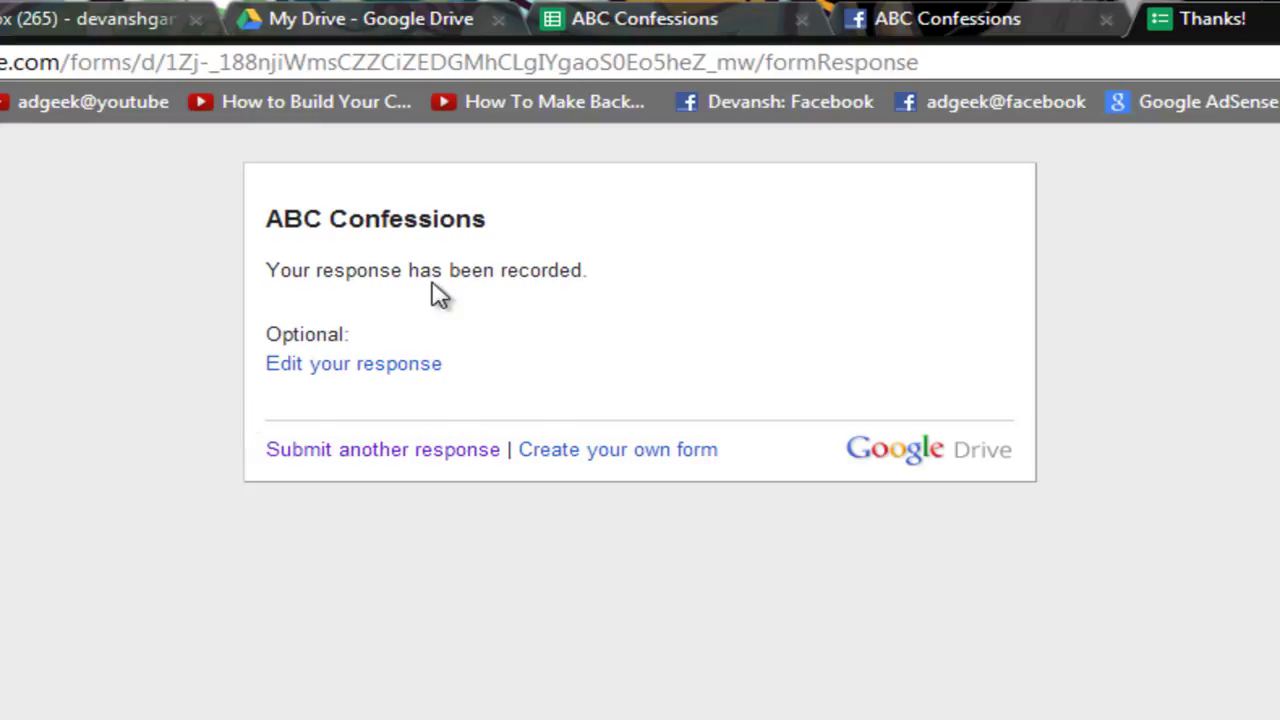
left_click(657, 14)
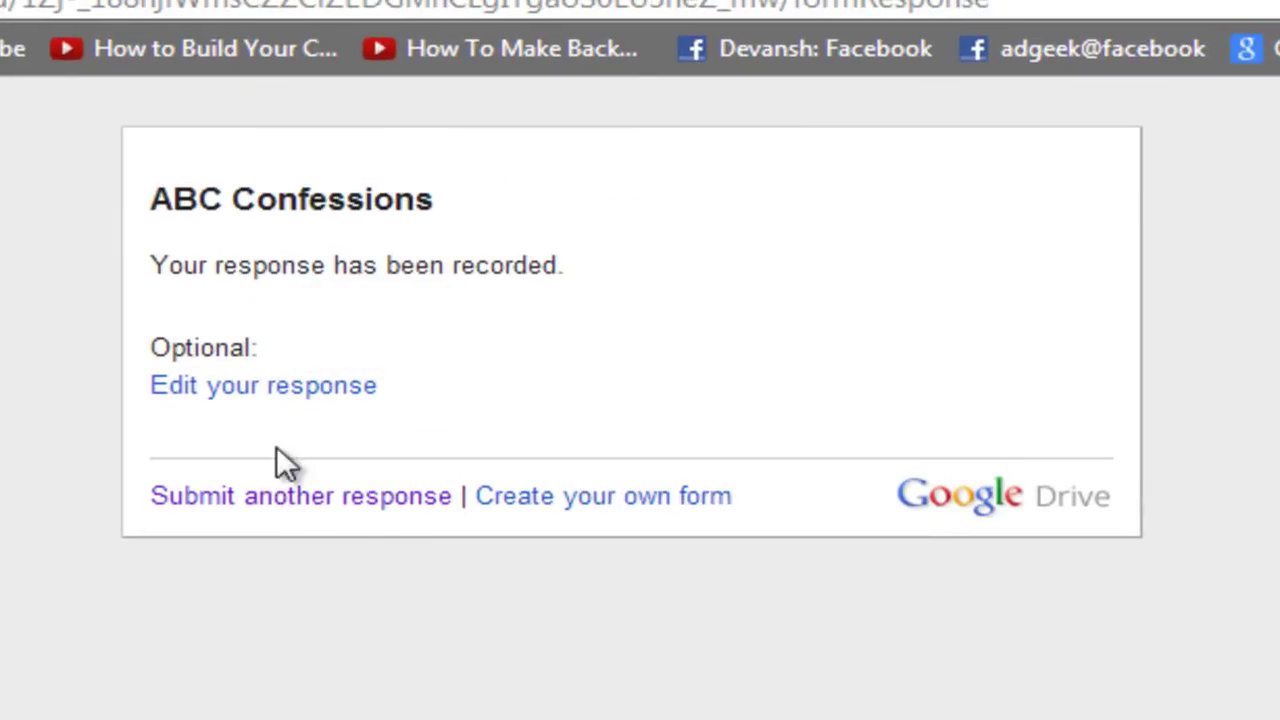
- Submit a second confession 'What's up ?' and return to the response spreadsheet
left_click(310, 498)
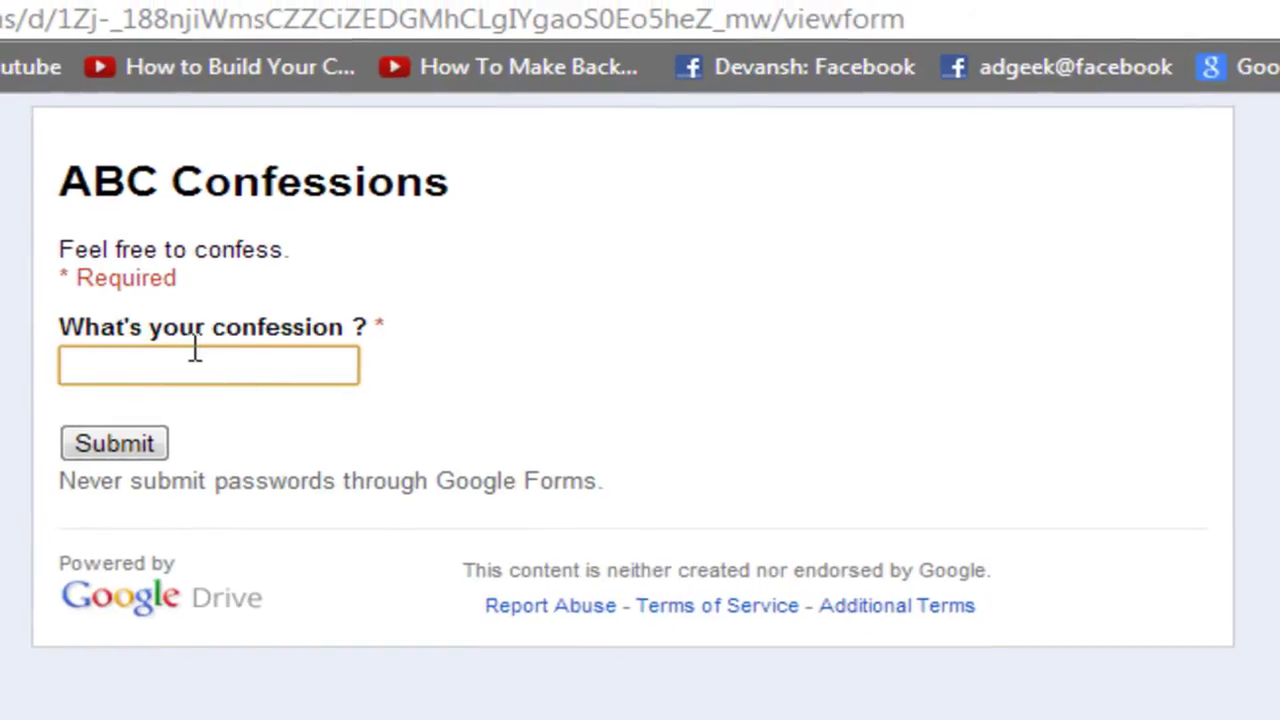
type("What's up ?")
left_click(120, 448)
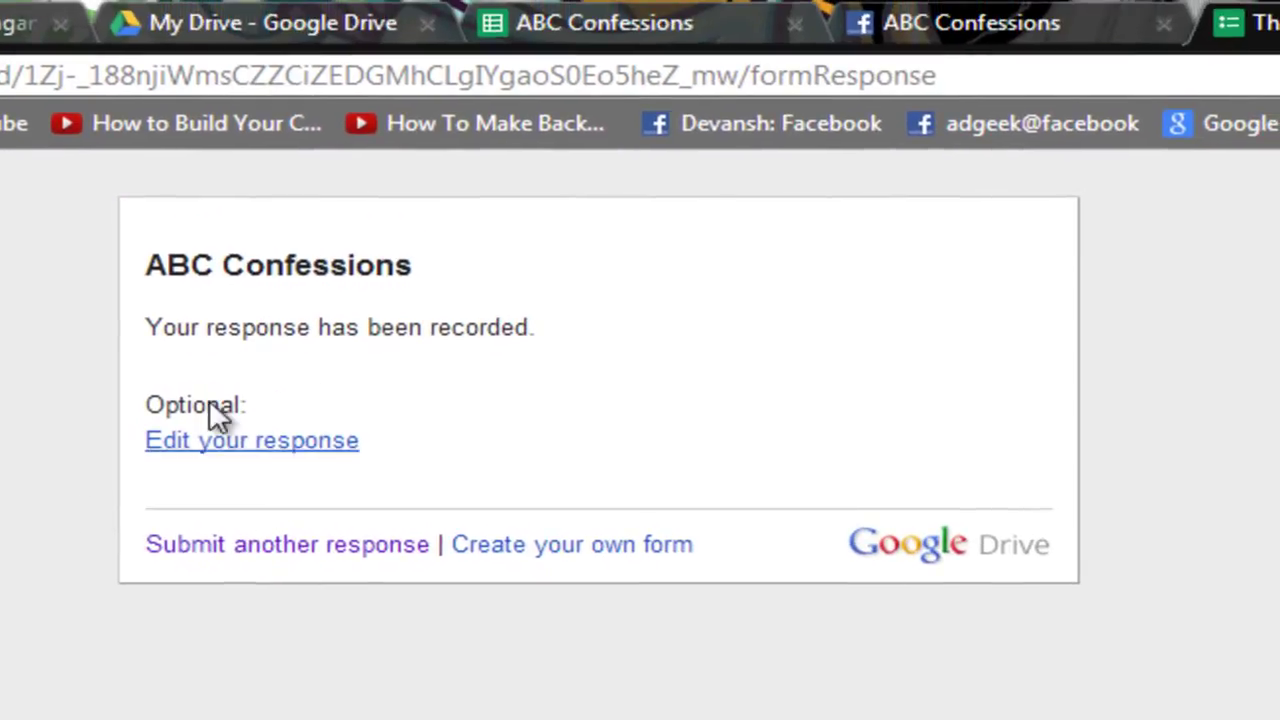
left_click(680, 22)
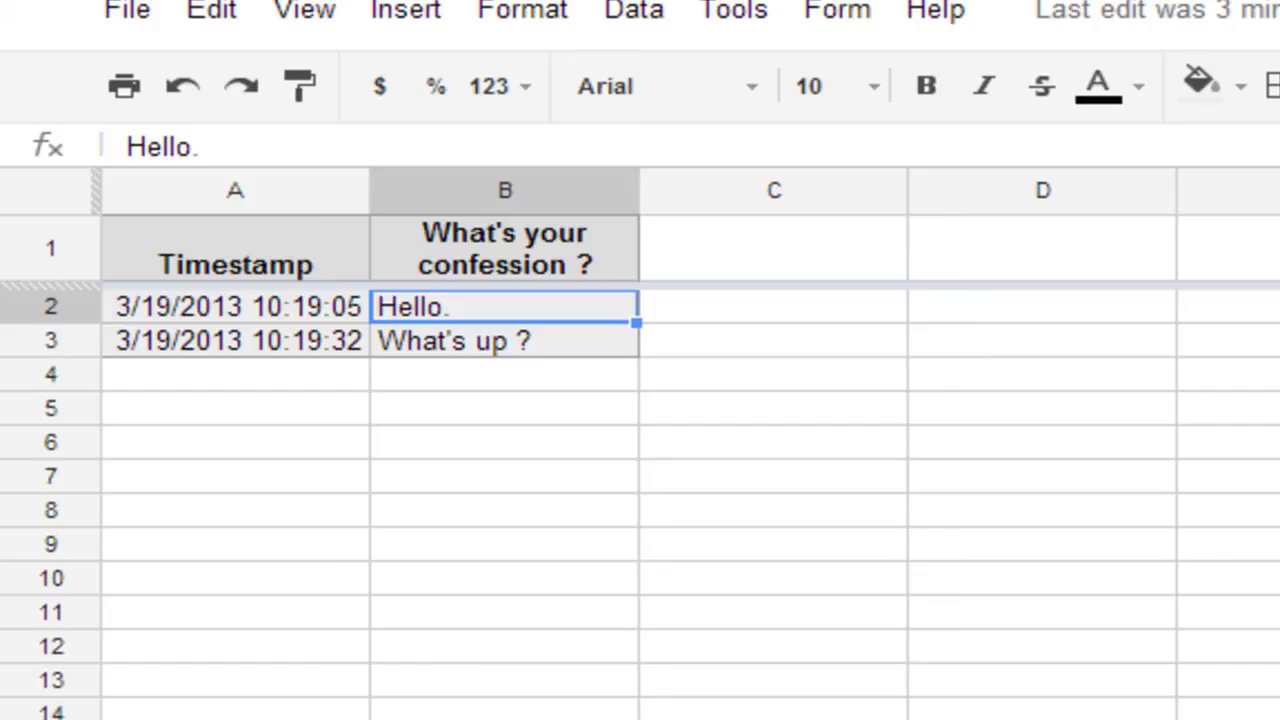
- Copy the 'Hello.' text from cell B2 and return to the ABC Confessions Facebook page
key("ctrl+a")
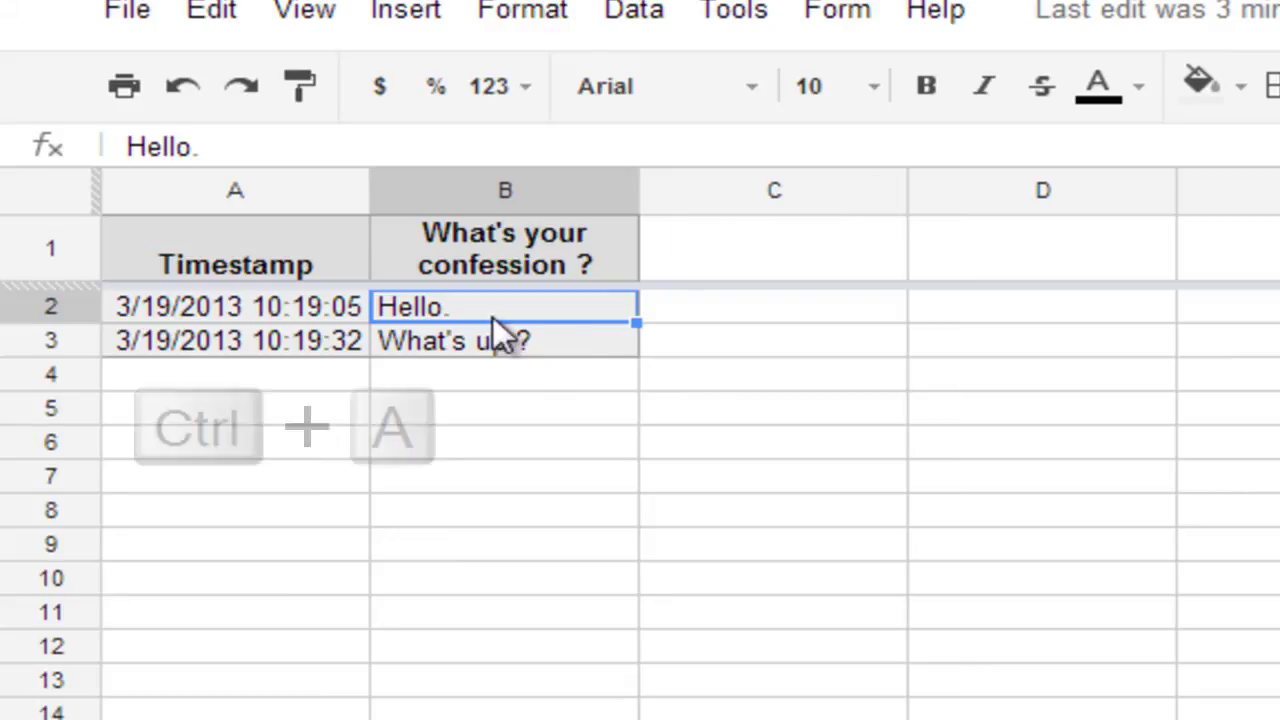
double_click(439, 306)
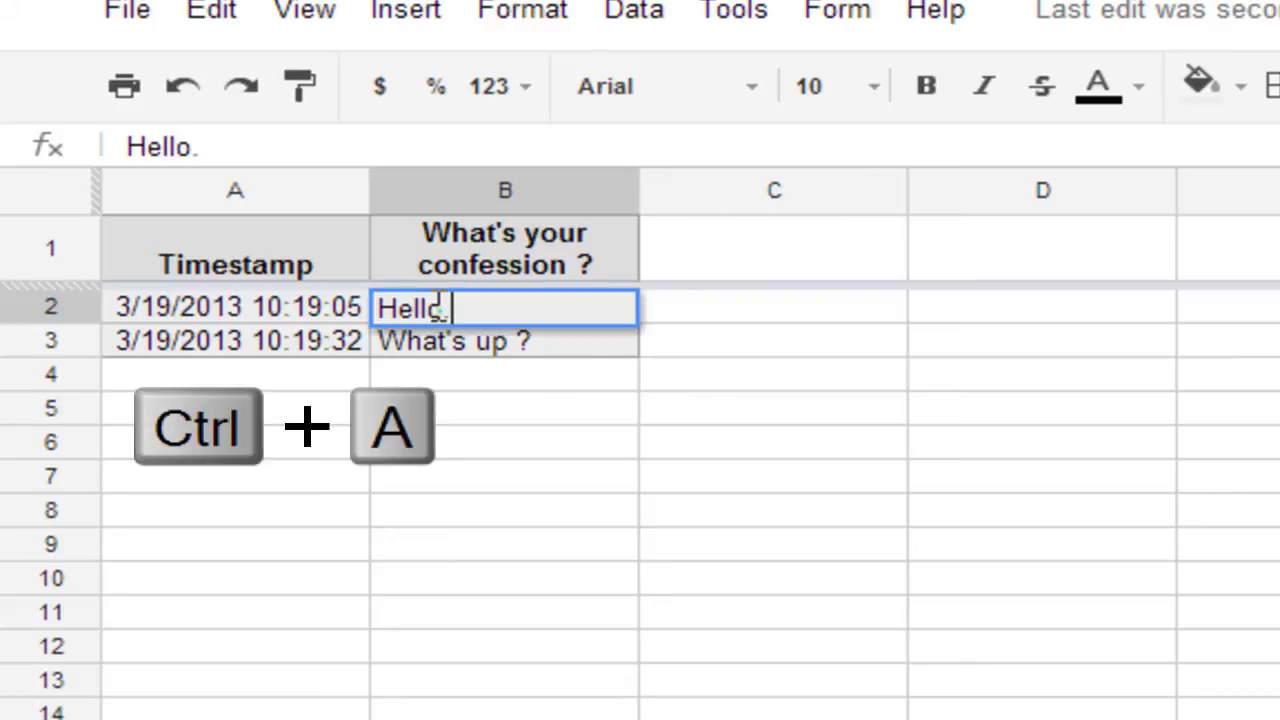
key("ctrl+a")
key("ctrl+c")
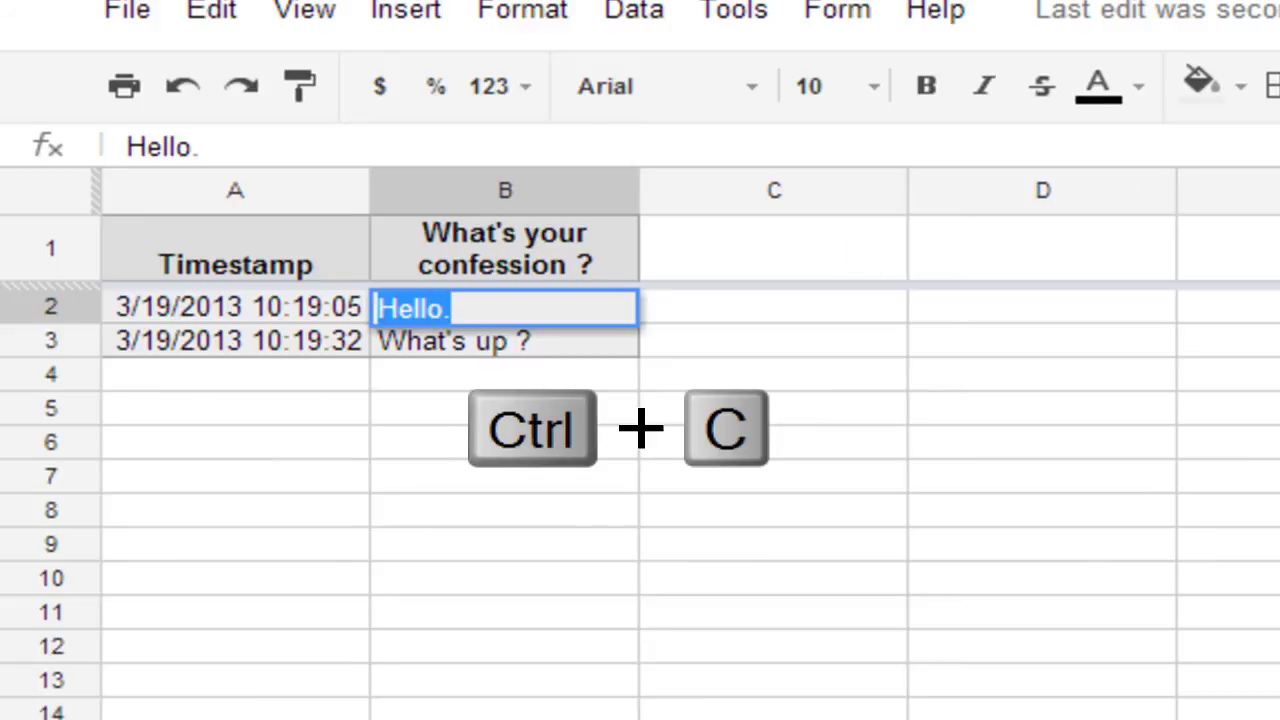
key("ctrl+Tab")
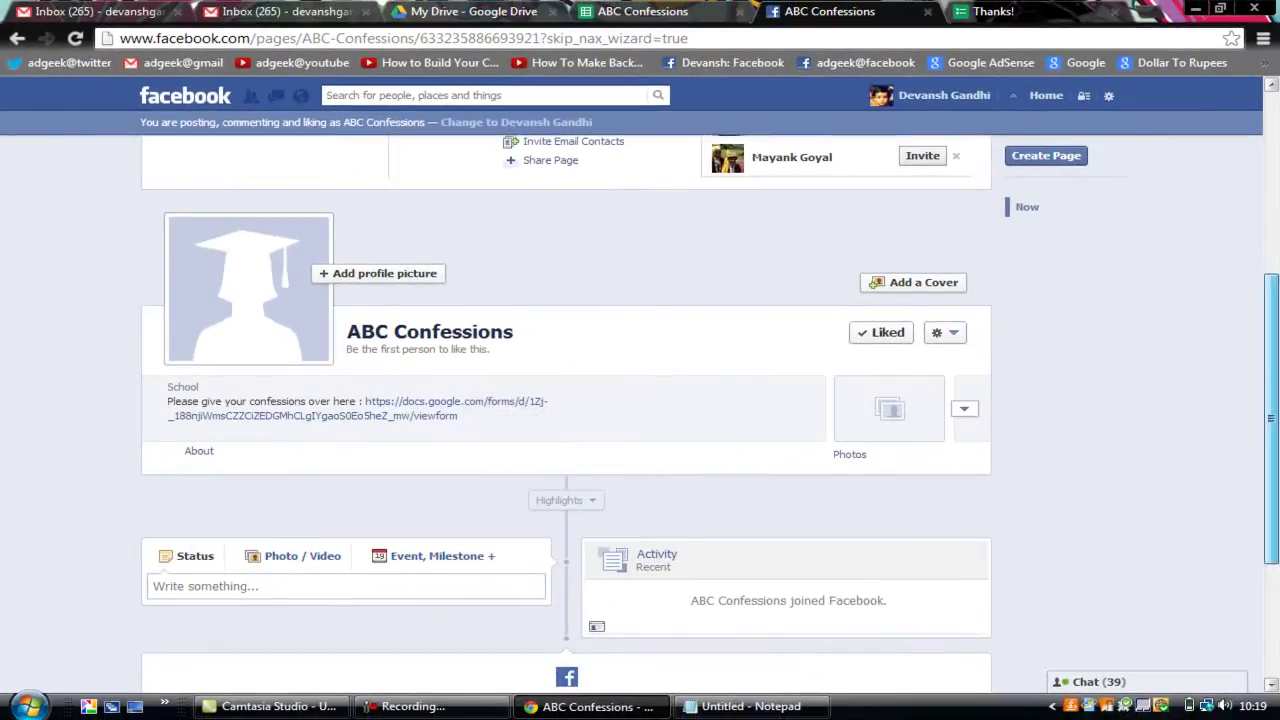
scroll(430, 540, "down", 1)
- Publish a status post on ABC Confessions reading '#1' with 'Hello.' on the next line
left_click(418, 500)
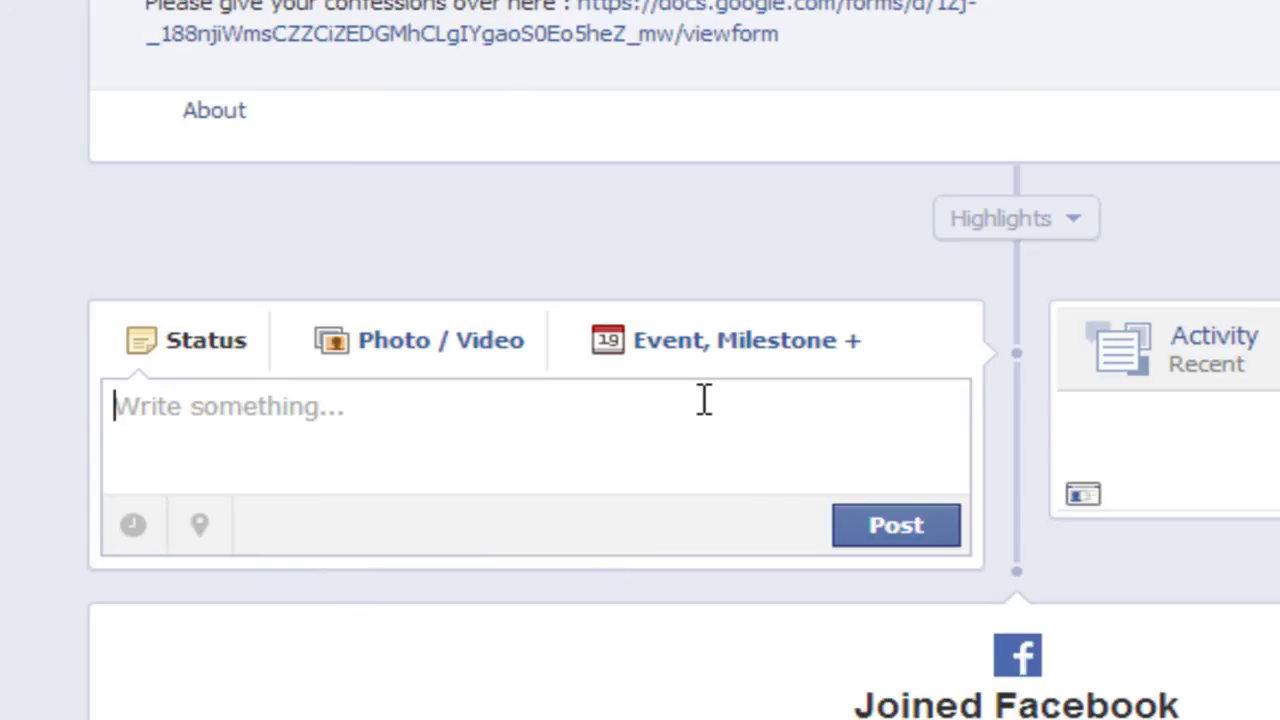
type("#1")
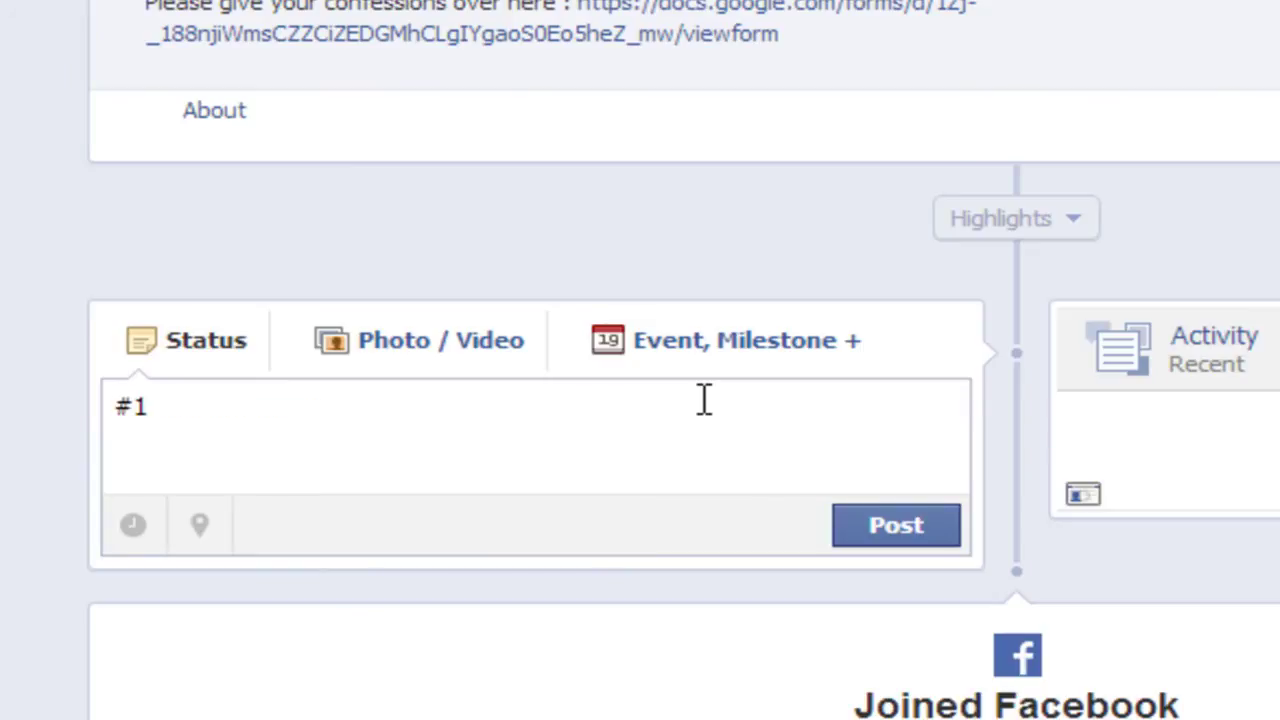
key("Return")
type("Hello.")
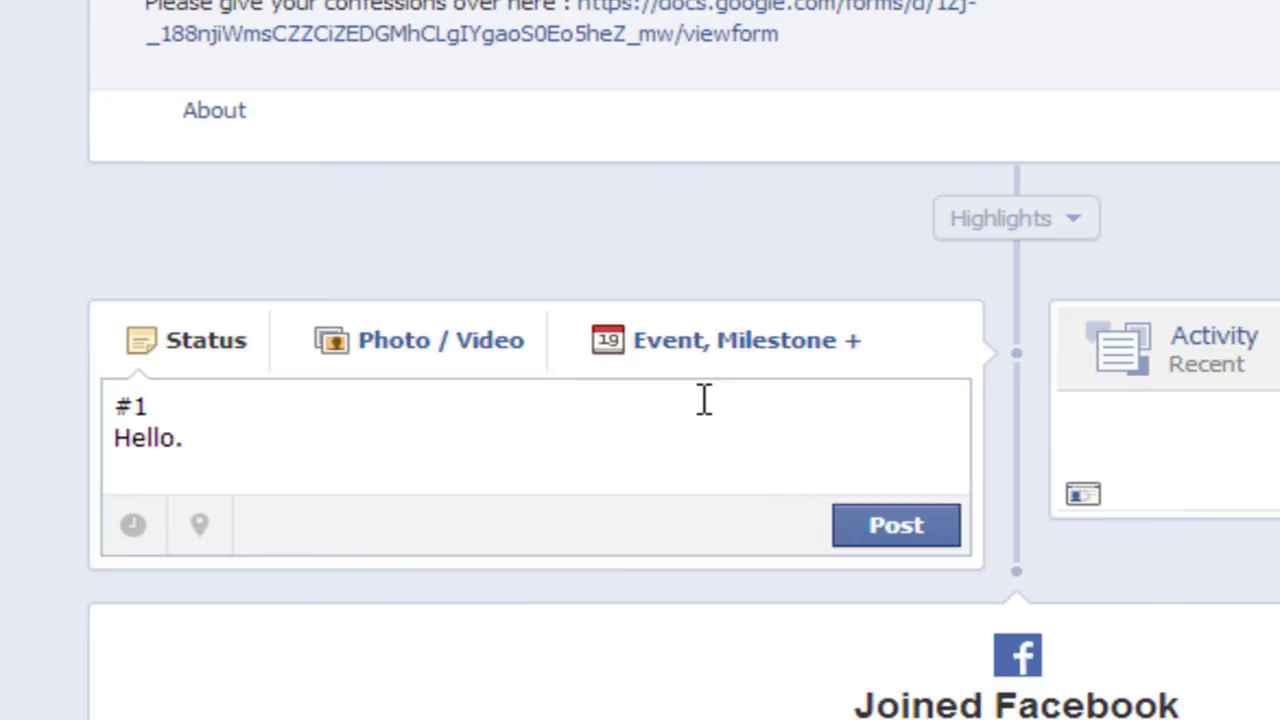
left_click(929, 532)
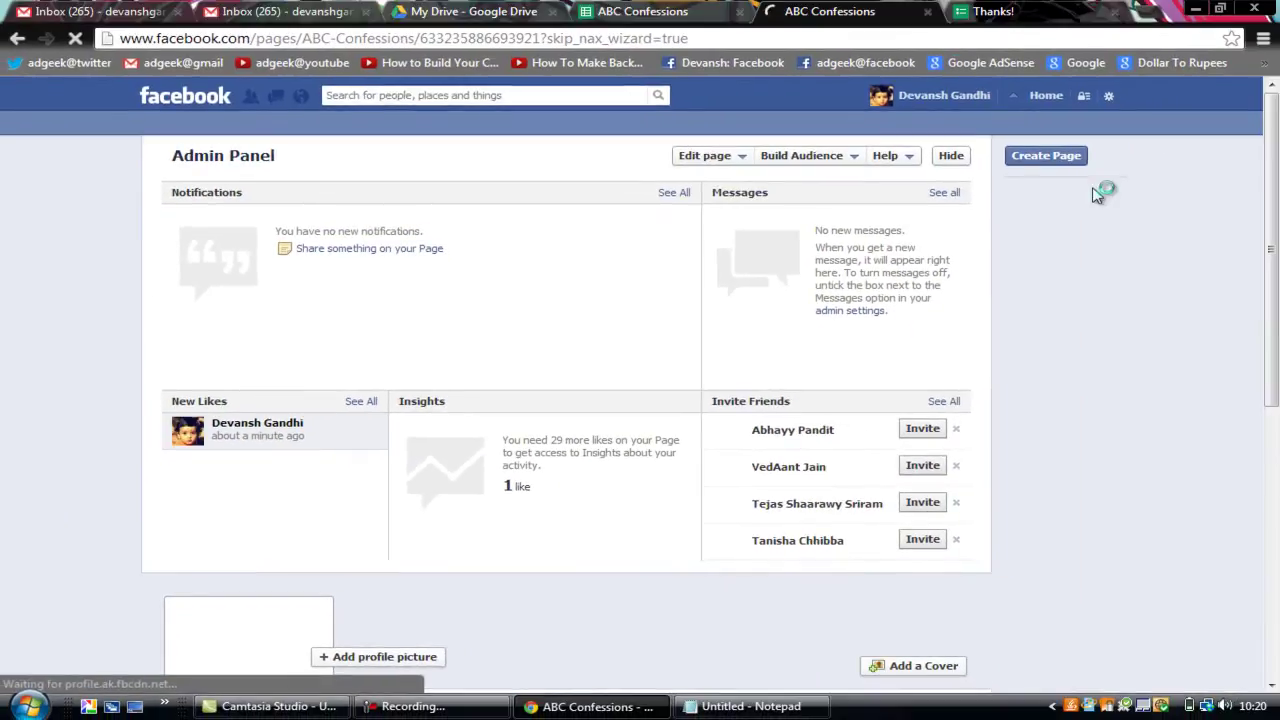
- Skip the profile picture prompt and scroll down the timeline
left_click_drag(1276, 170, 1275, 462)
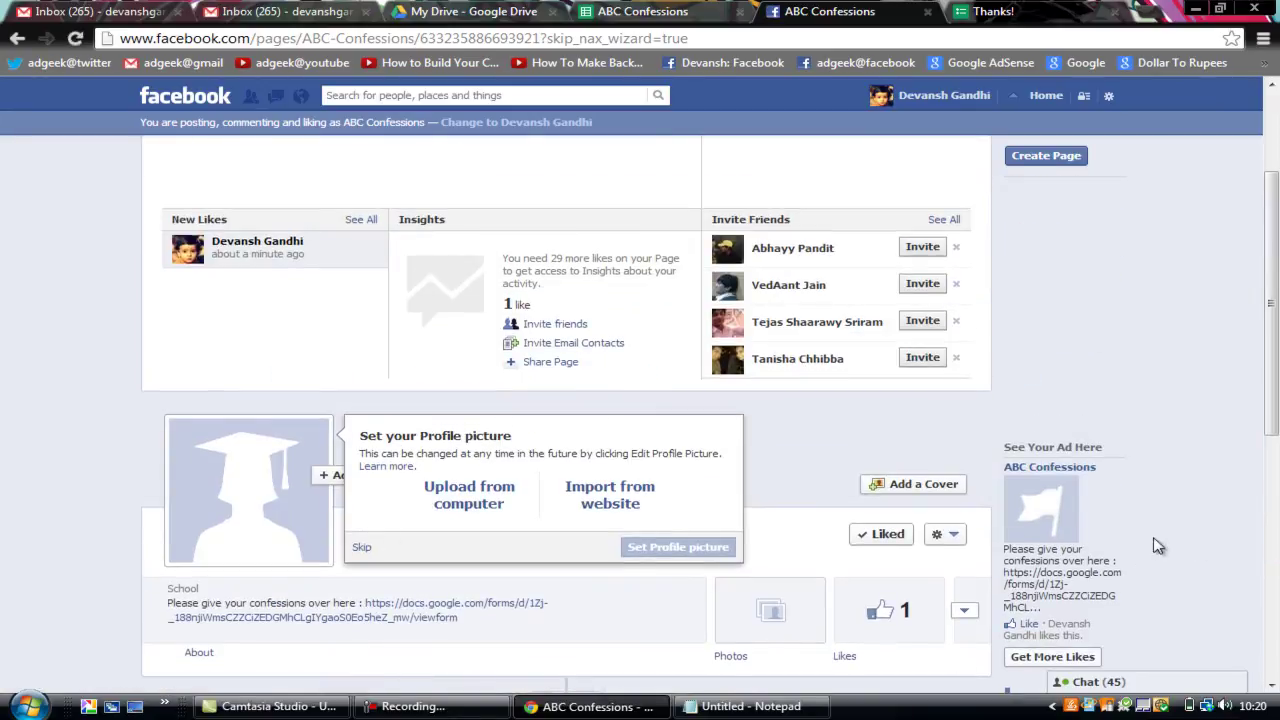
left_click(361, 547)
scroll(640, 414, "down", 5)
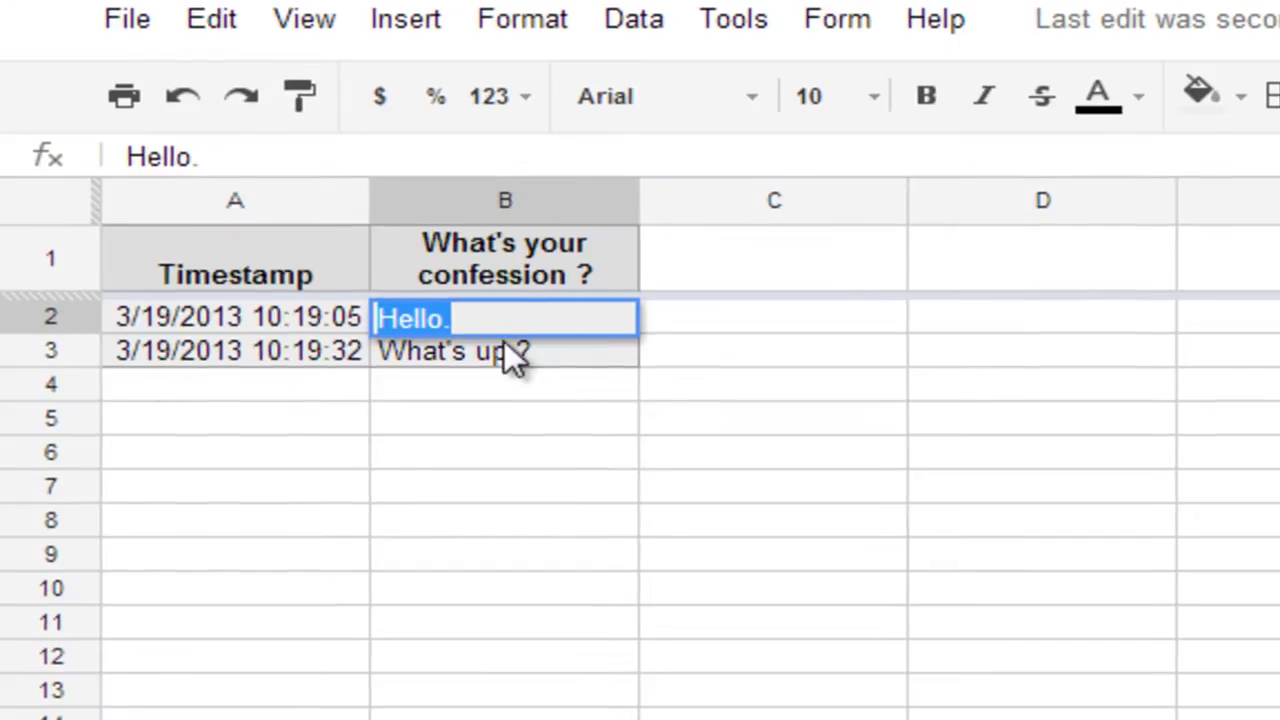
- Copy the confession from cell B3 and post it as '#2' with 'What's up ?'
left_click(500, 357)
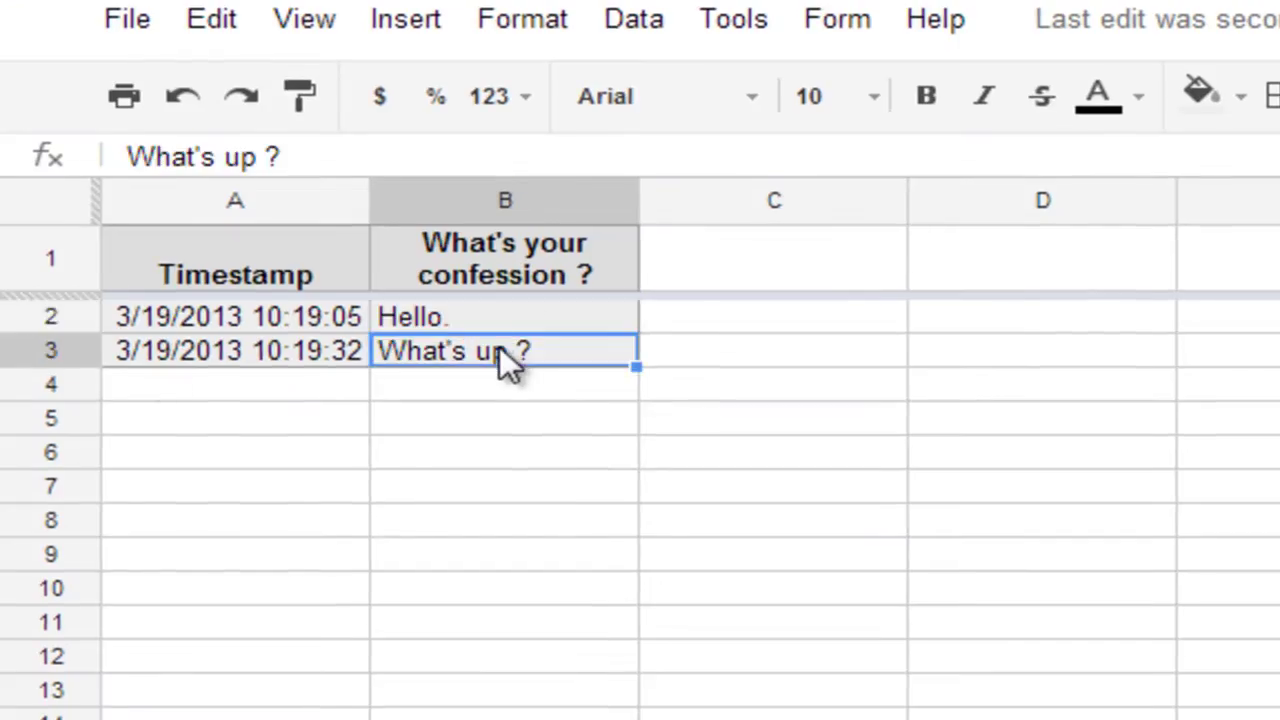
key("Return")
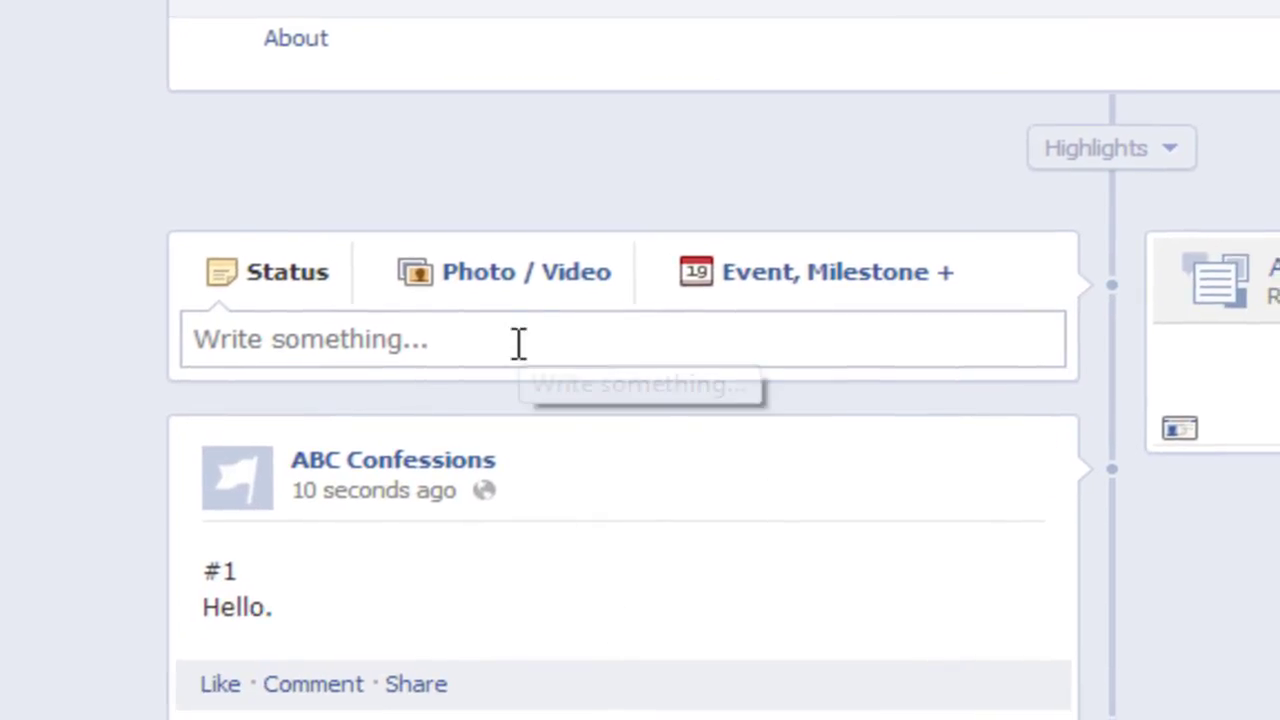
left_click(519, 342)
type("#@")
key("BackSpace")
type("2")
key("Return")
type("What's up ?")
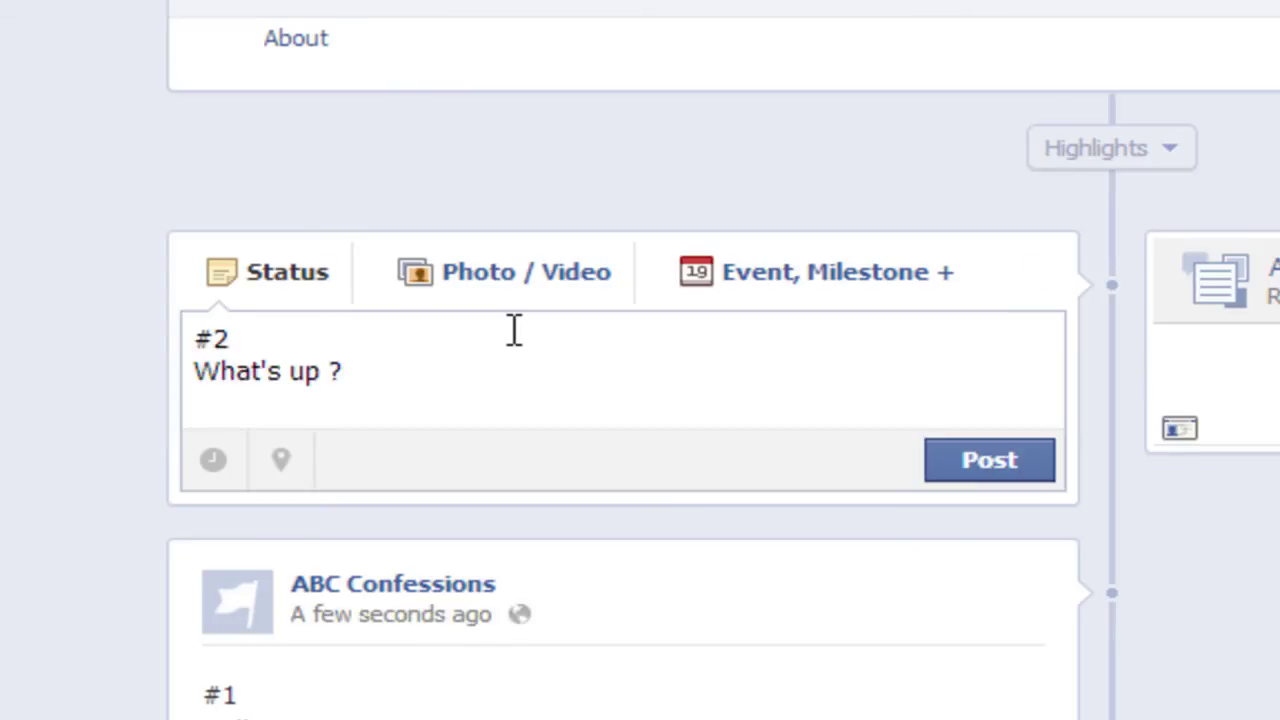
left_click(1008, 468)
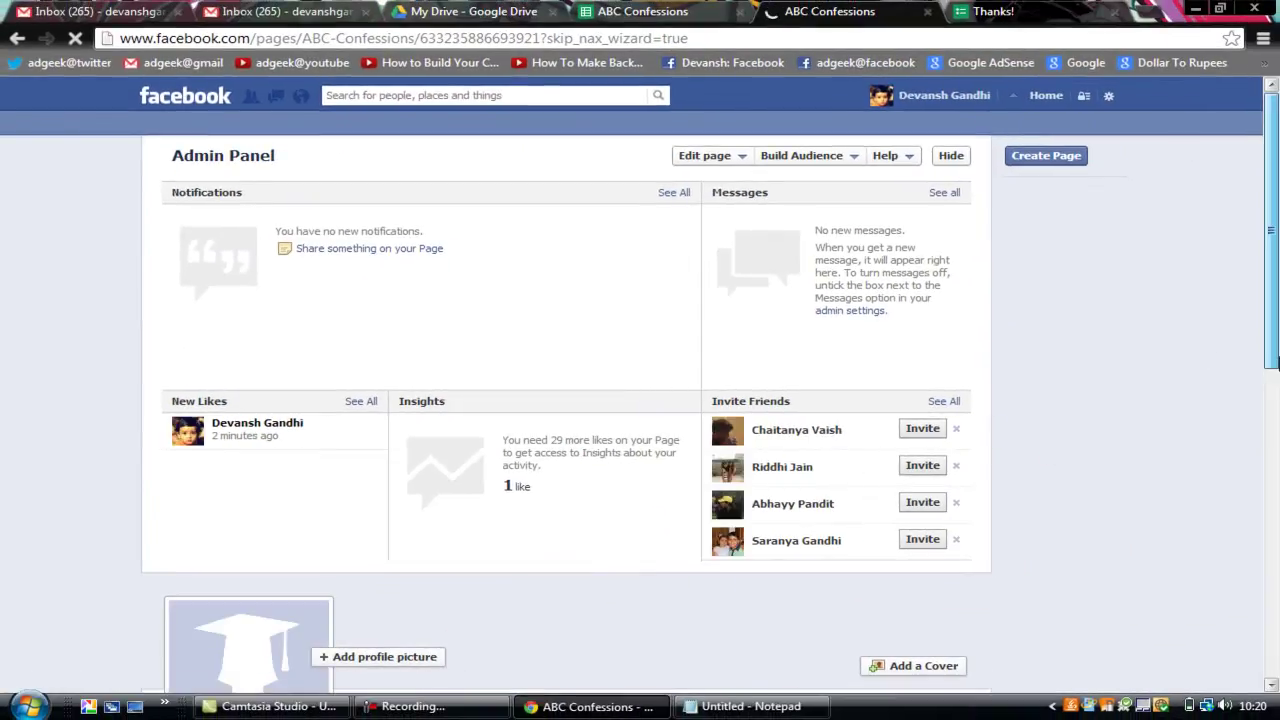
- Skip the profile picture prompt and scroll to the timeline posts
scroll(640, 400, "down", 3)
scroll(1275, 455, "down", 2)
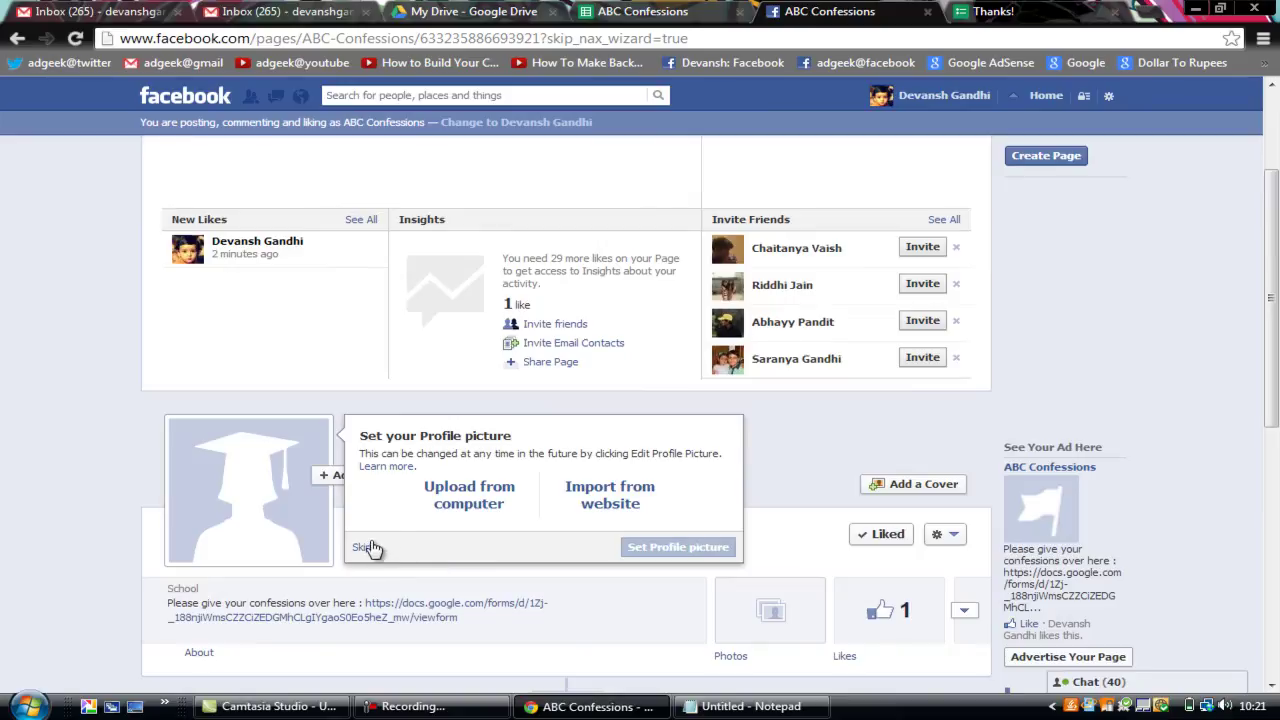
left_click(366, 546)
scroll(1275, 390, "down", 3)
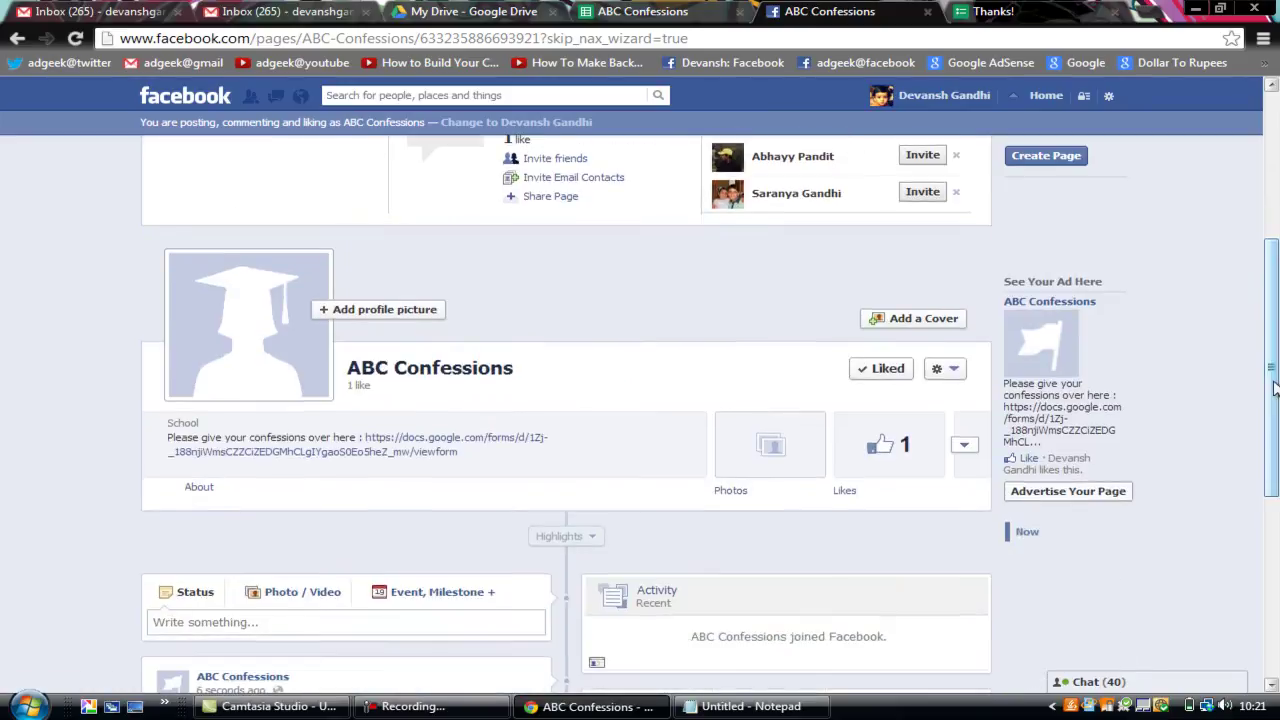
scroll(1275, 390, "down", 3)
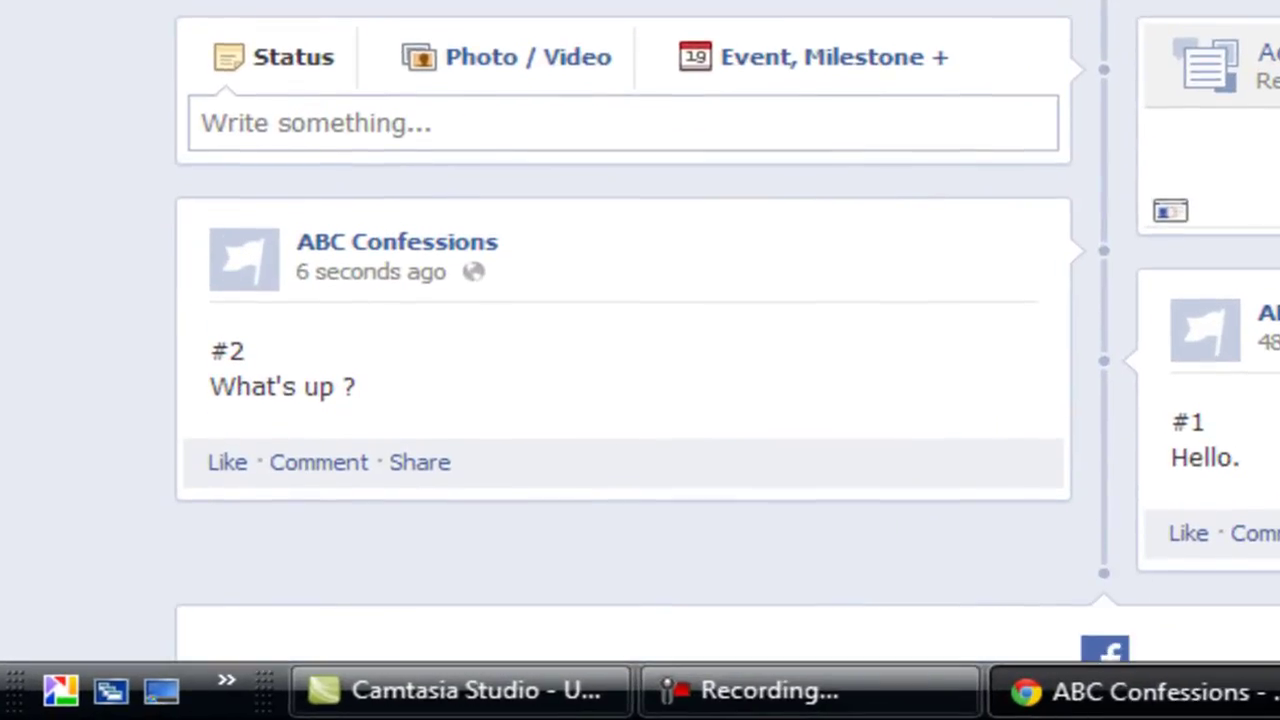
scroll(640, 340, "up", 1)
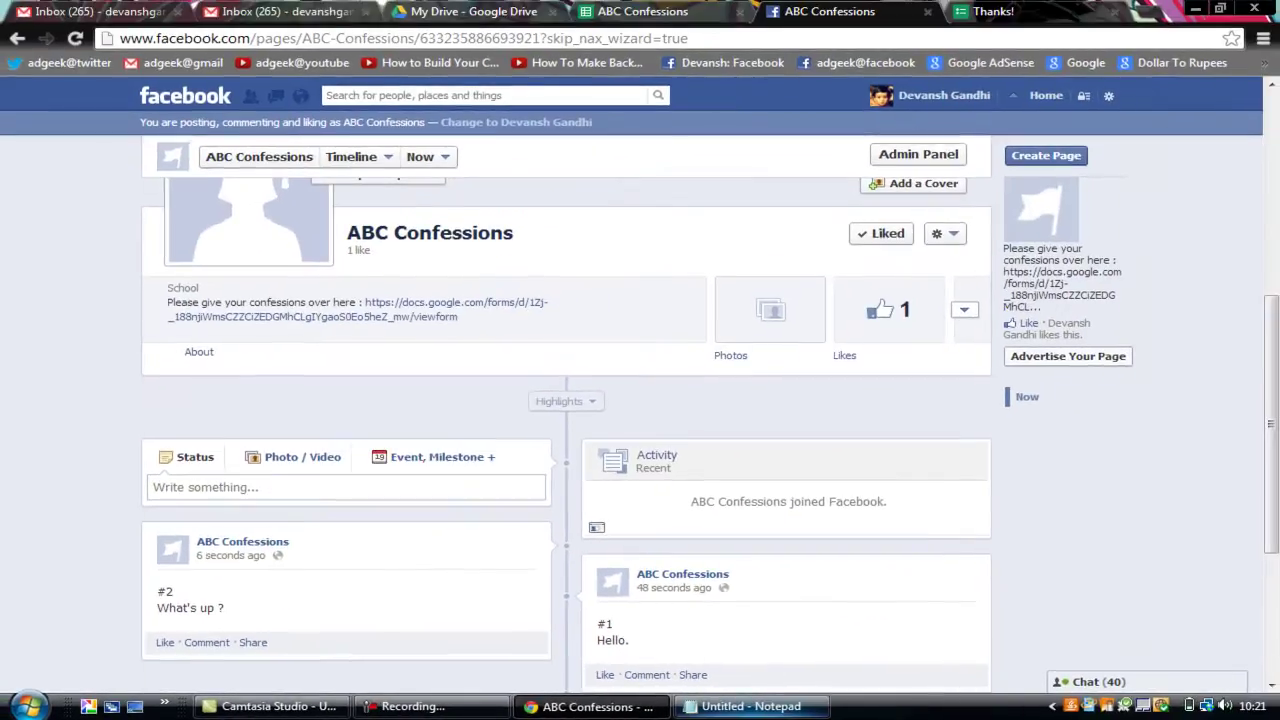
- Hide Notepad and review the submitted confessions in the ABC Confessions response spreadsheet
key("alt+Tab")
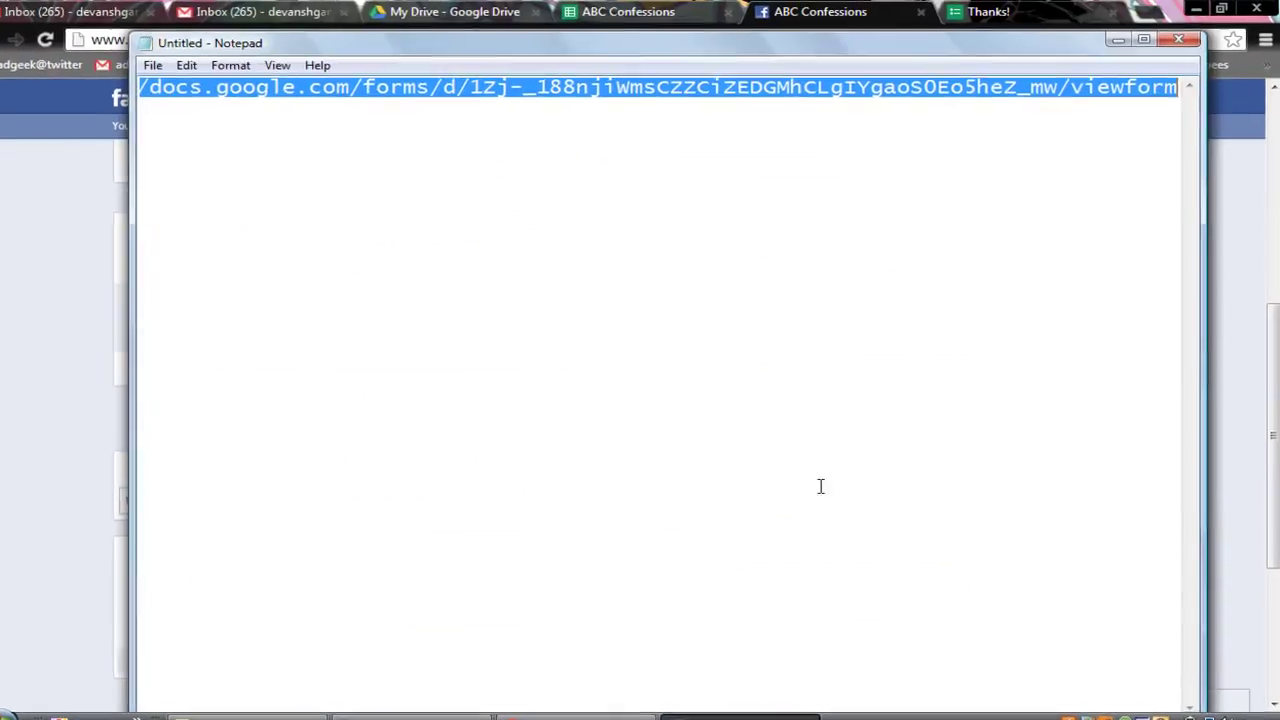
left_click(1118, 39)
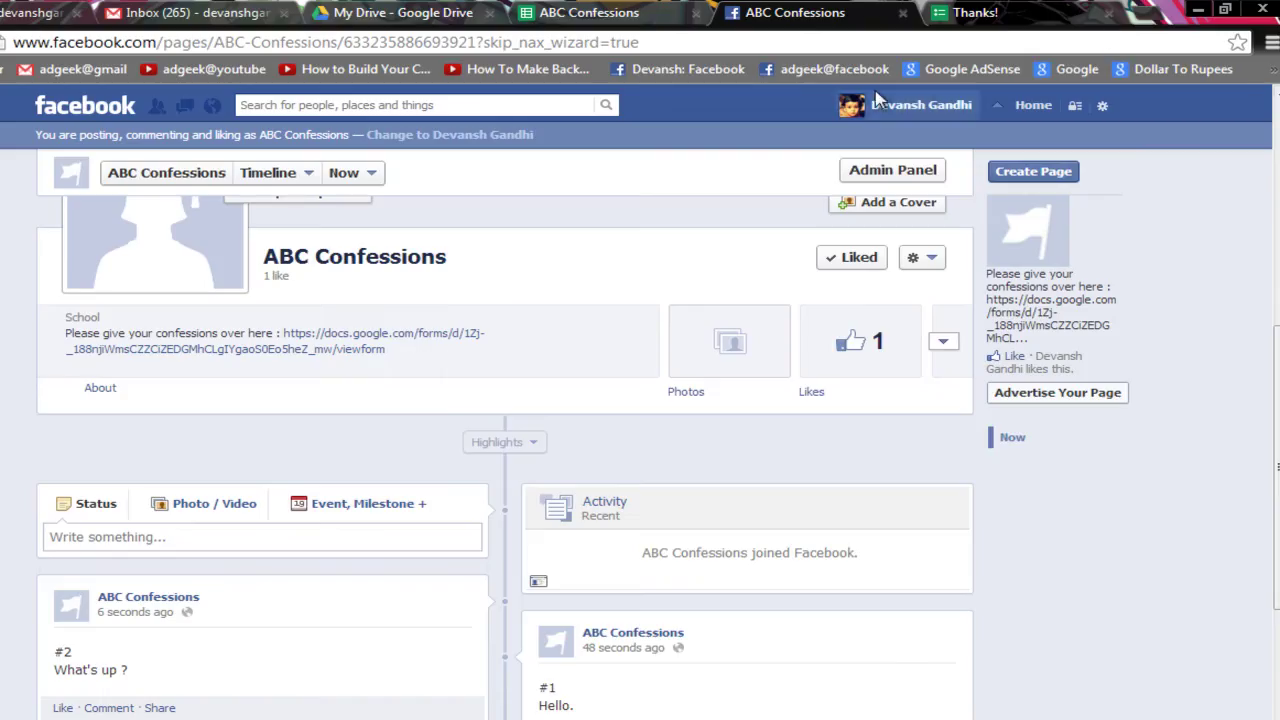
left_click(518, 12)
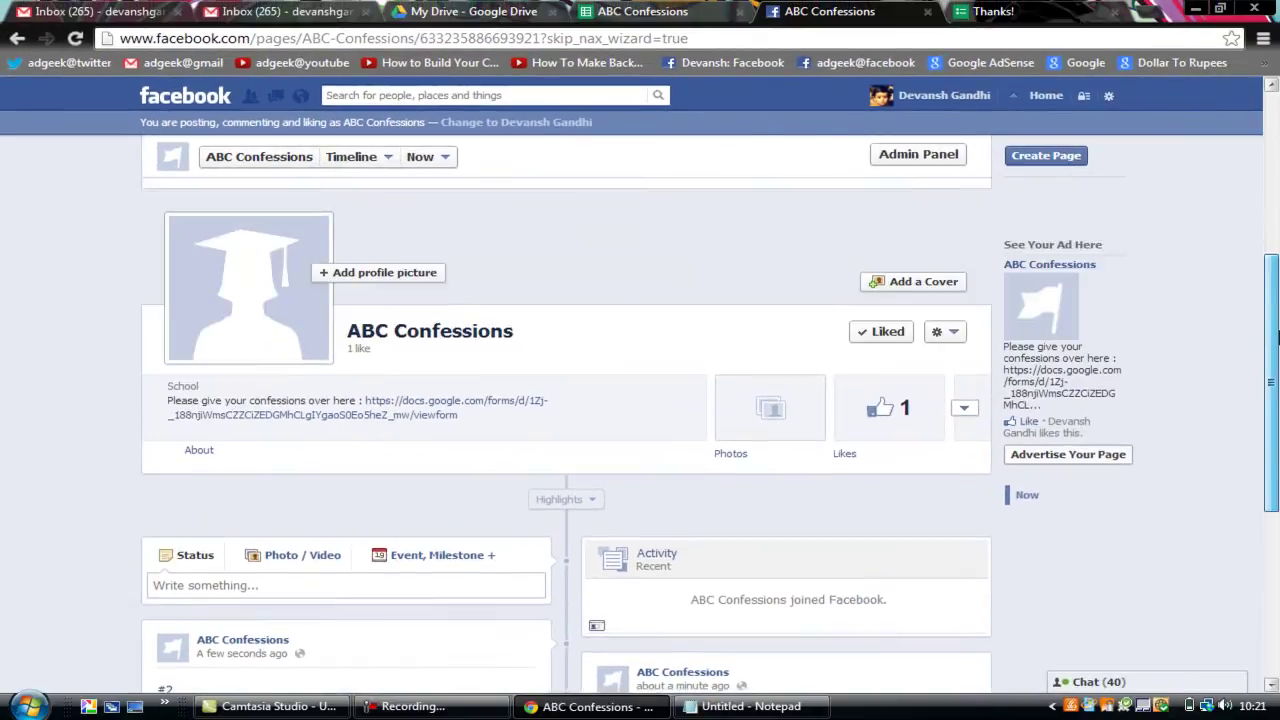
scroll(1276, 338, "up", 2)
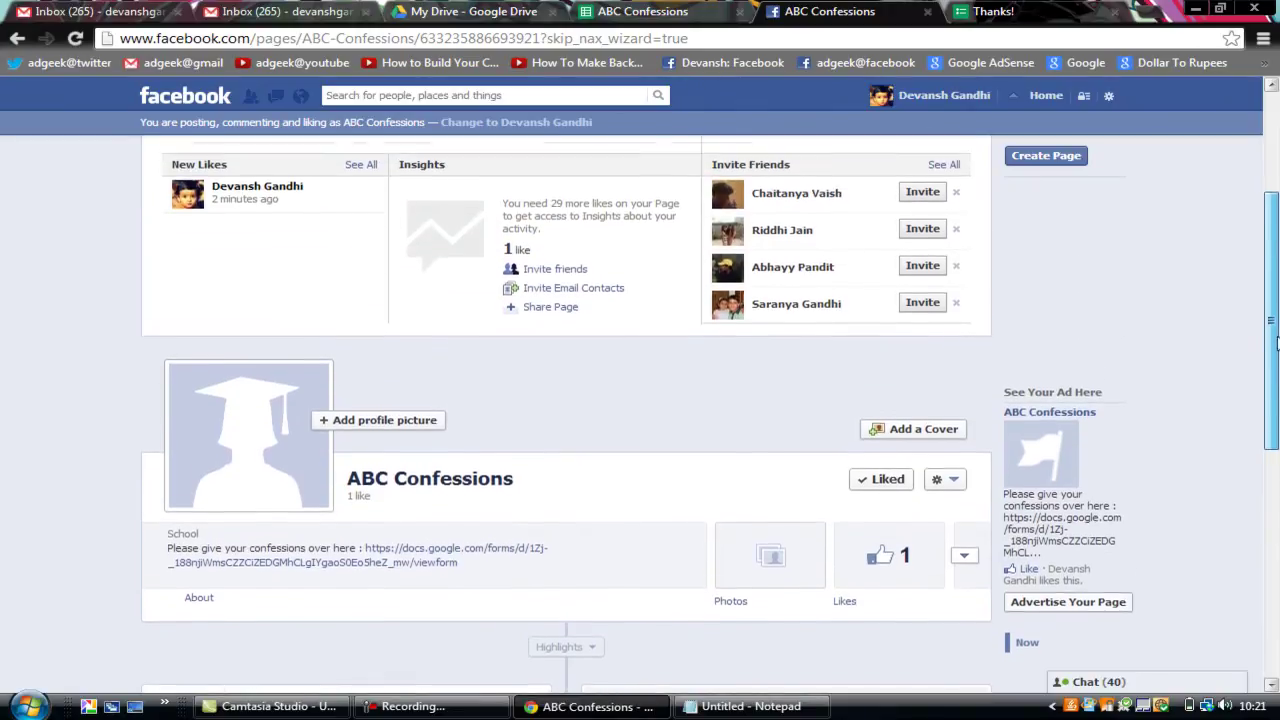
scroll(1276, 338, "down", 3)
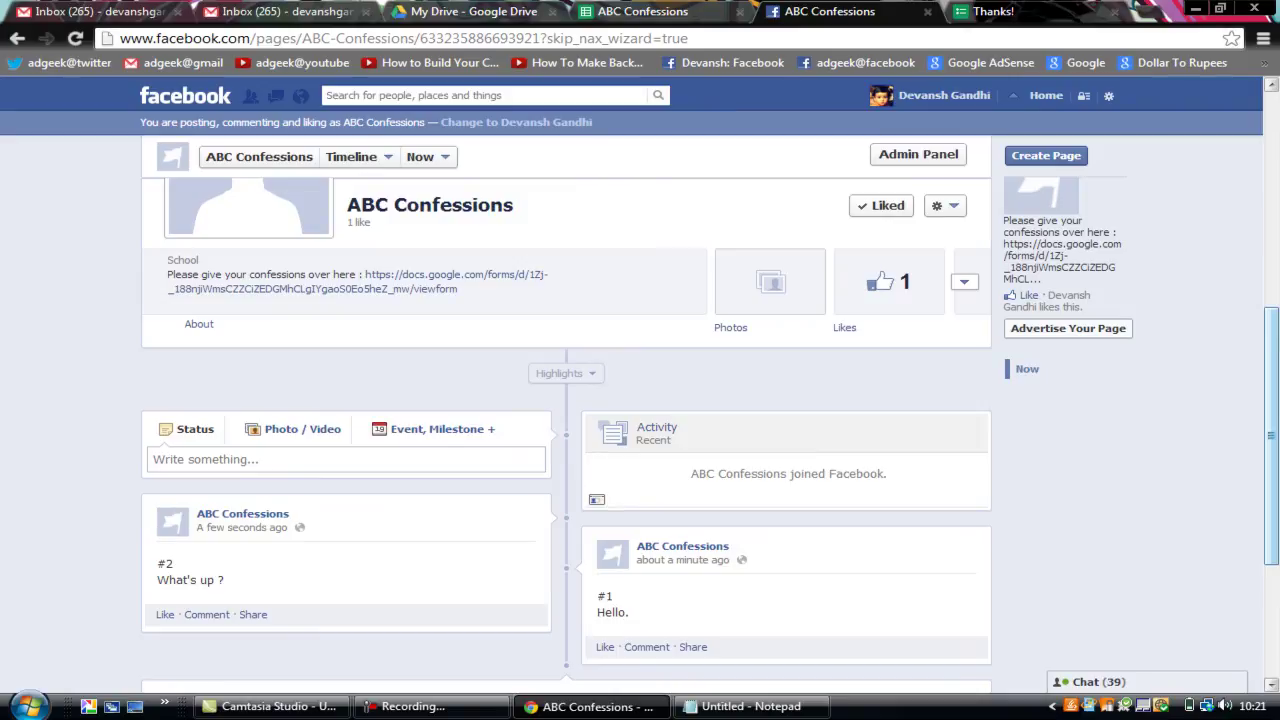
scroll(1277, 400, "up", 3)
left_click(675, 10)
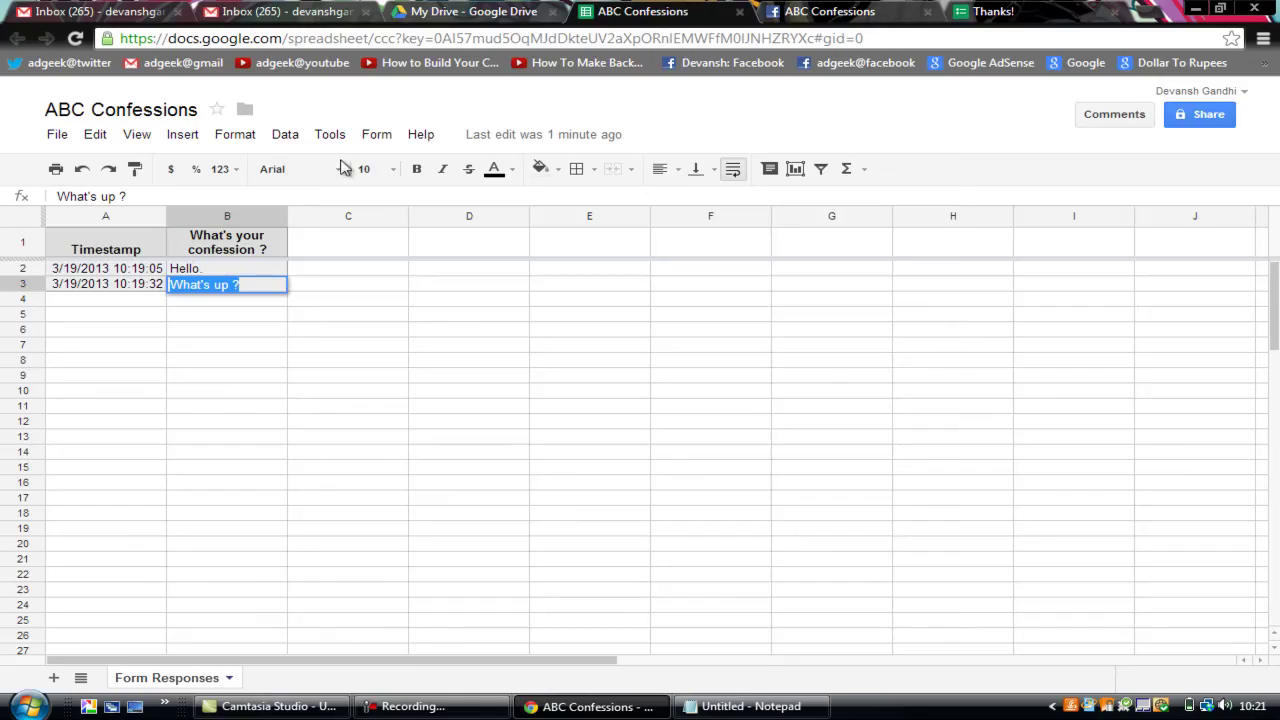
- Return to the ABC Confessions Facebook tab and go to the personal profile timeline
left_click(893, 10)
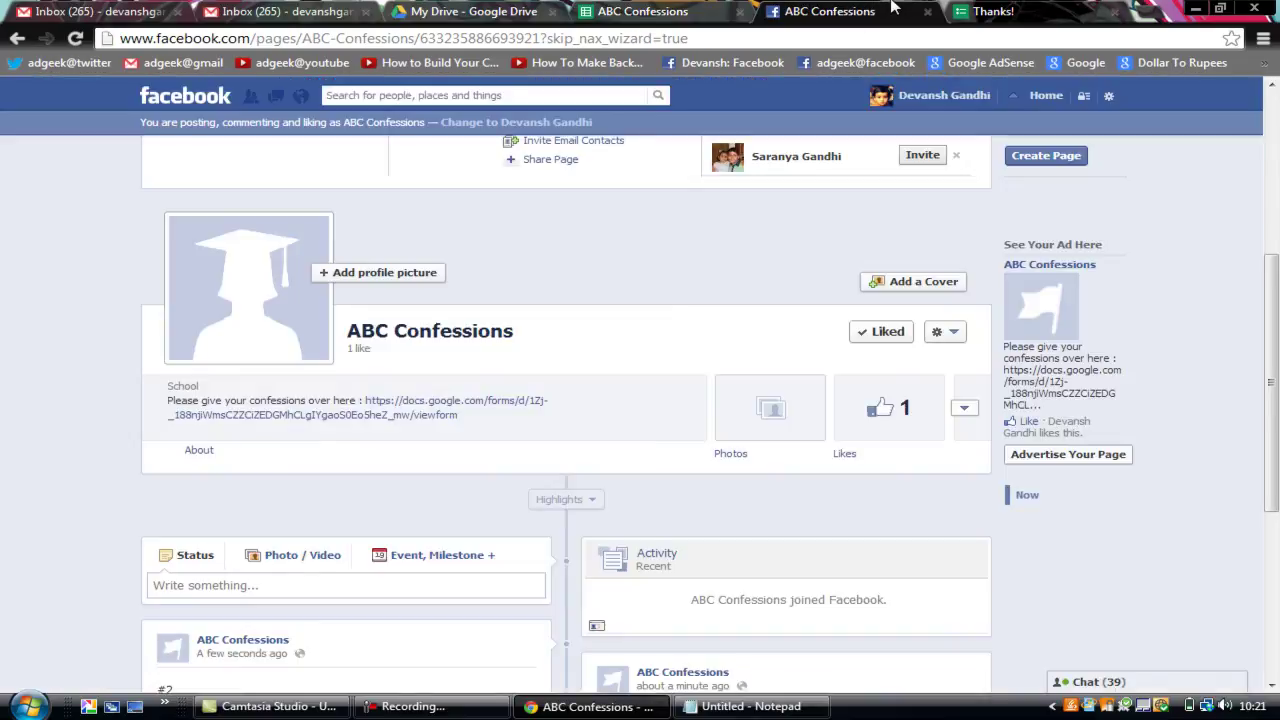
left_click_drag(1277, 301, 1277, 337)
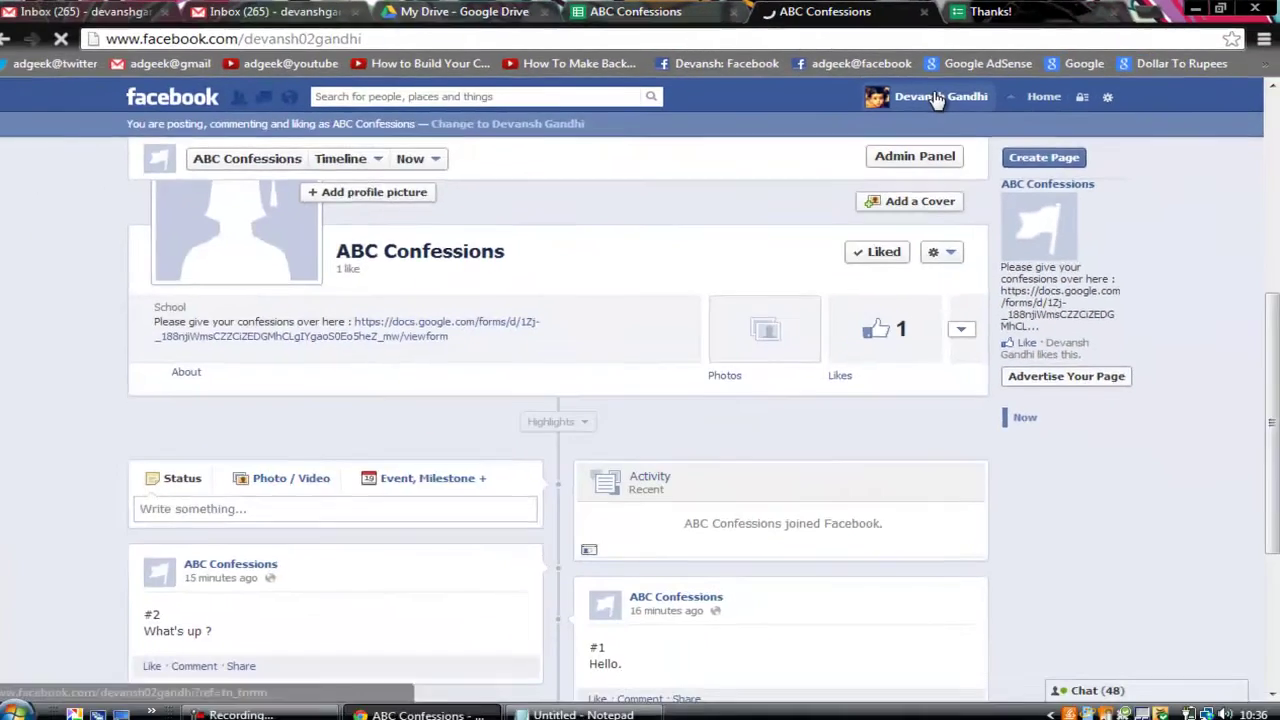
left_click(683, 190)
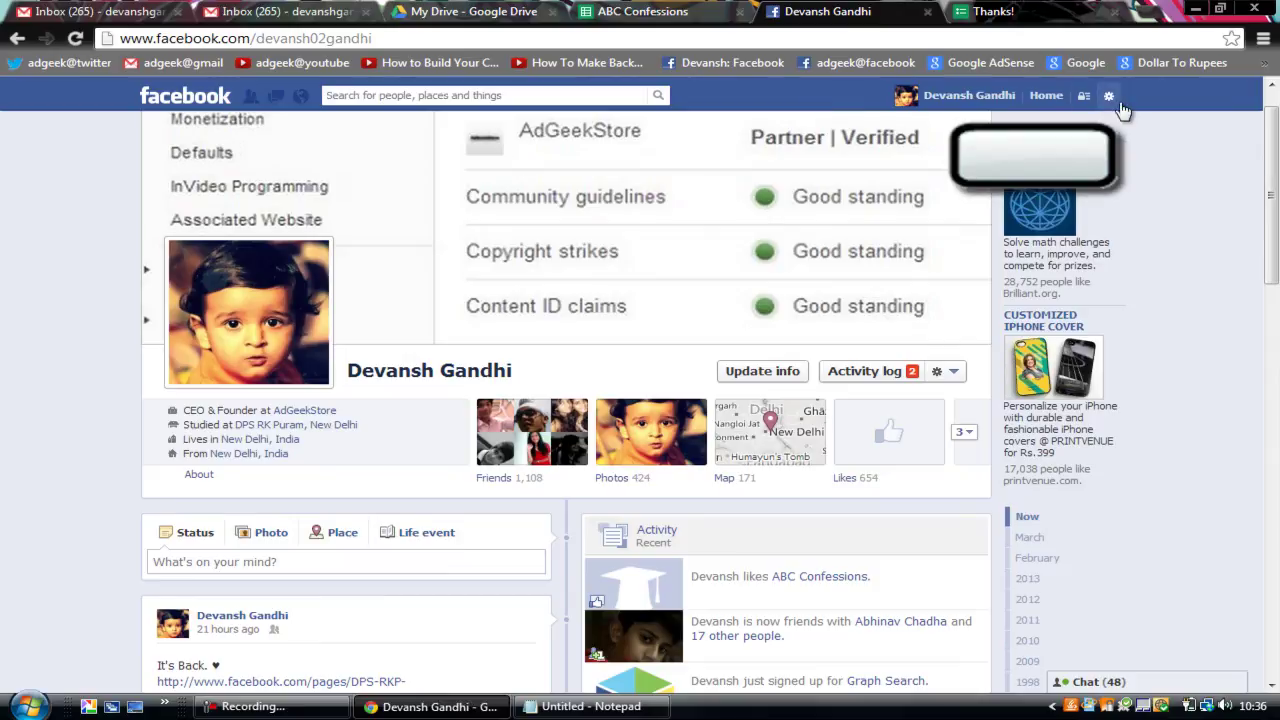
- Switch to using Facebook as ABC Confessions and scroll back up to its Admin Panel
left_click(1110, 98)
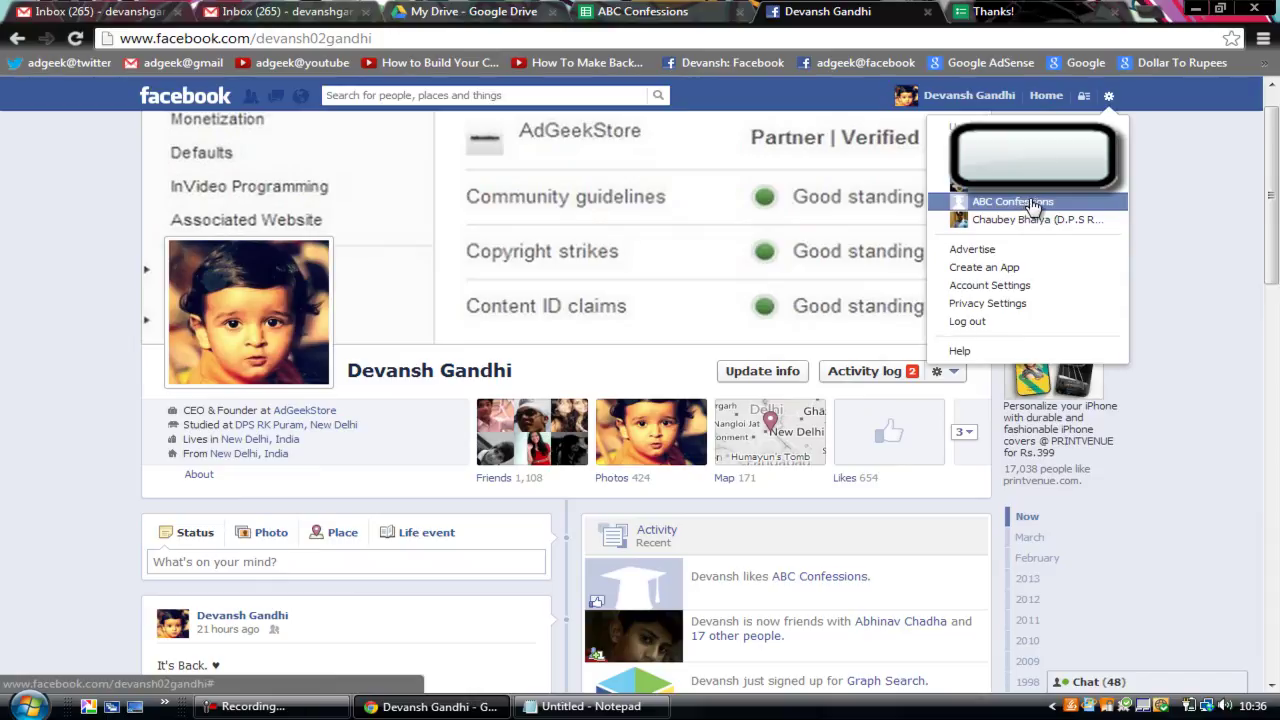
left_click(1068, 205)
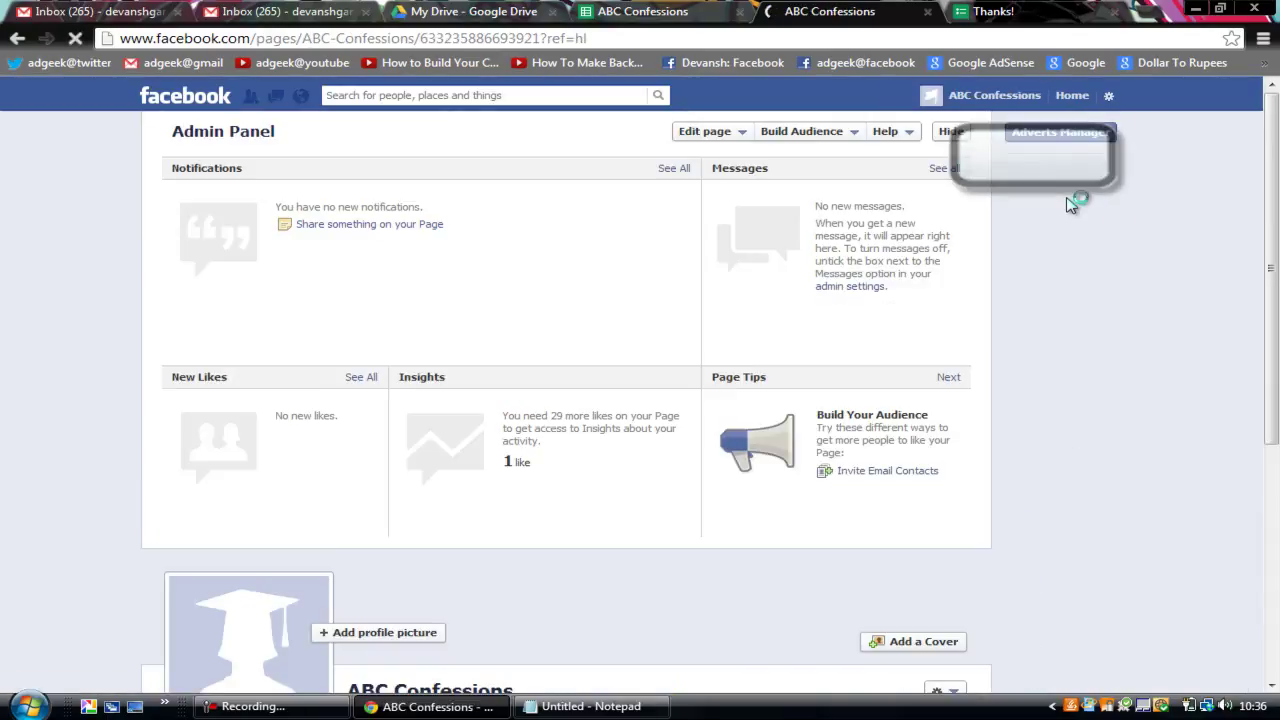
scroll(1068, 205, "down", 5)
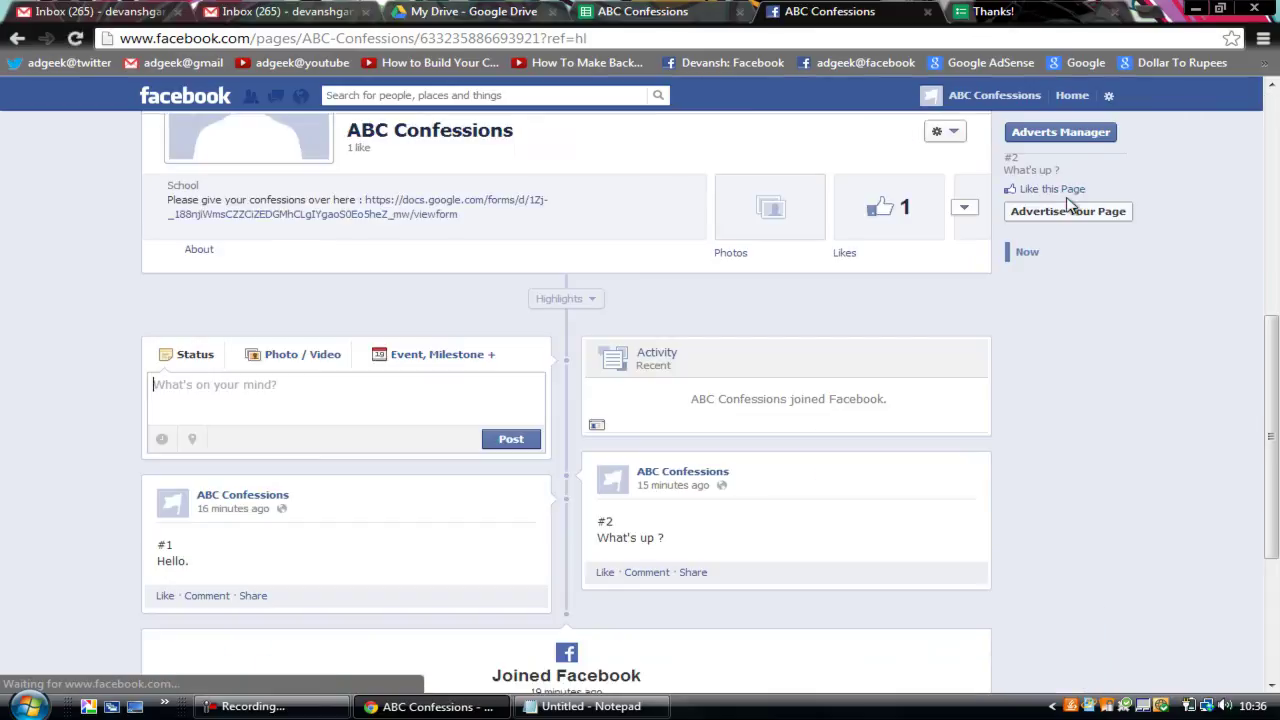
left_click_drag(1276, 425, 1276, 455)
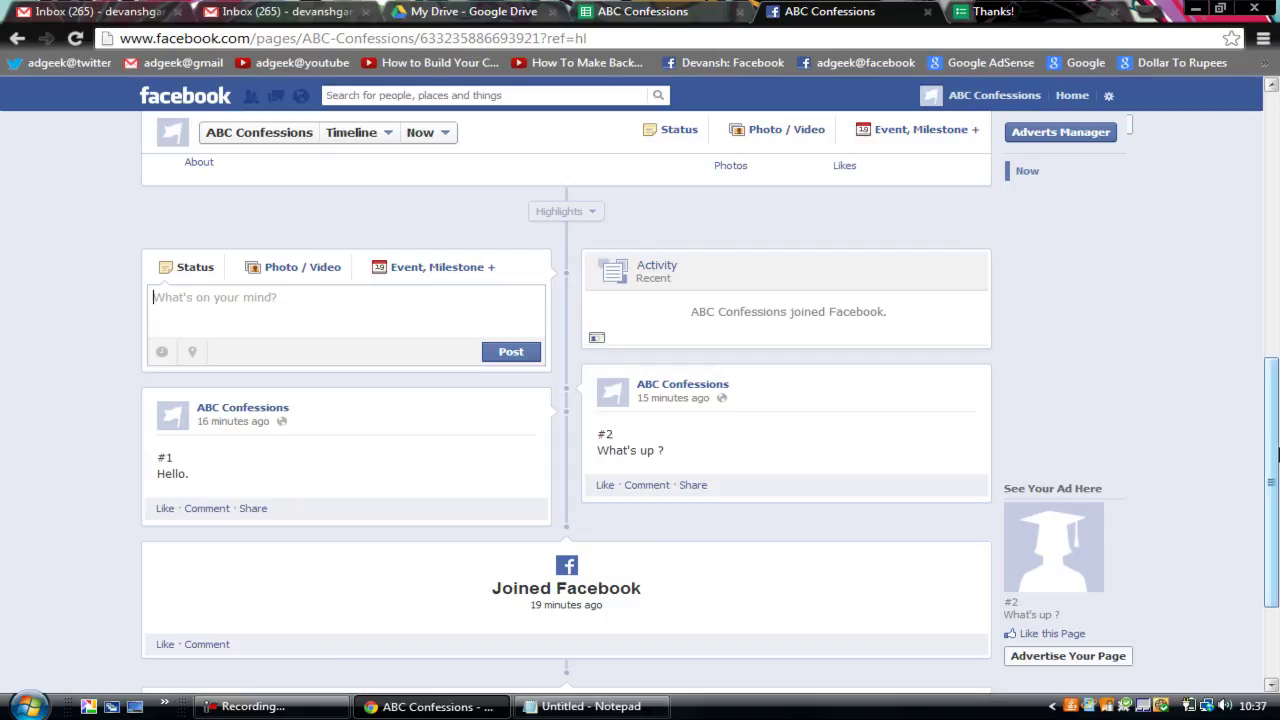
left_click_drag(1276, 455, 1273, 113)
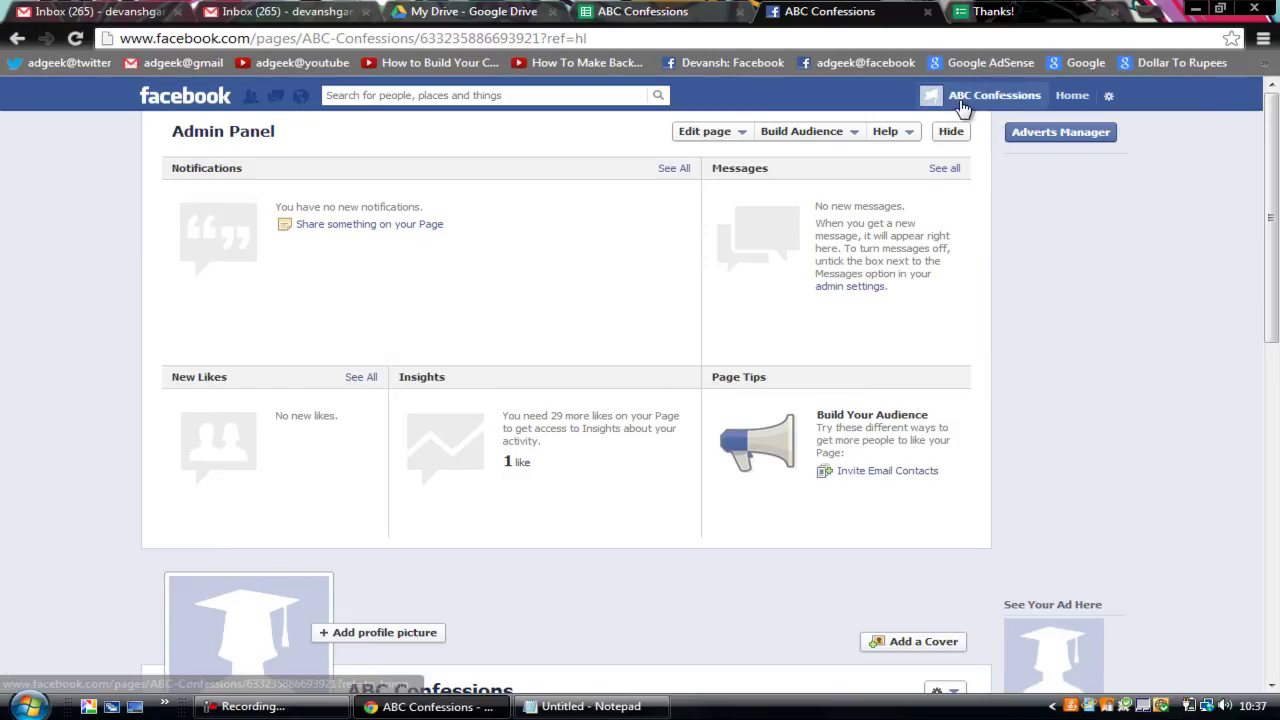
left_click_drag(1276, 209, 1276, 240)
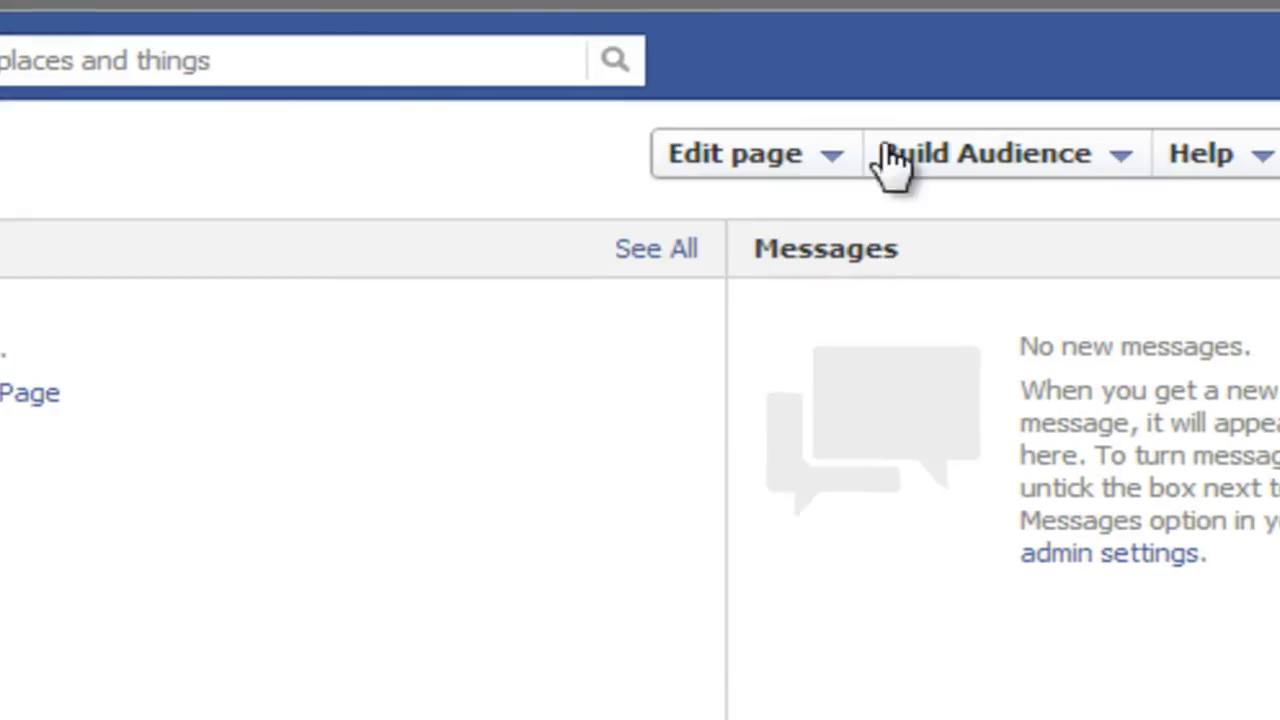
left_click(733, 163)
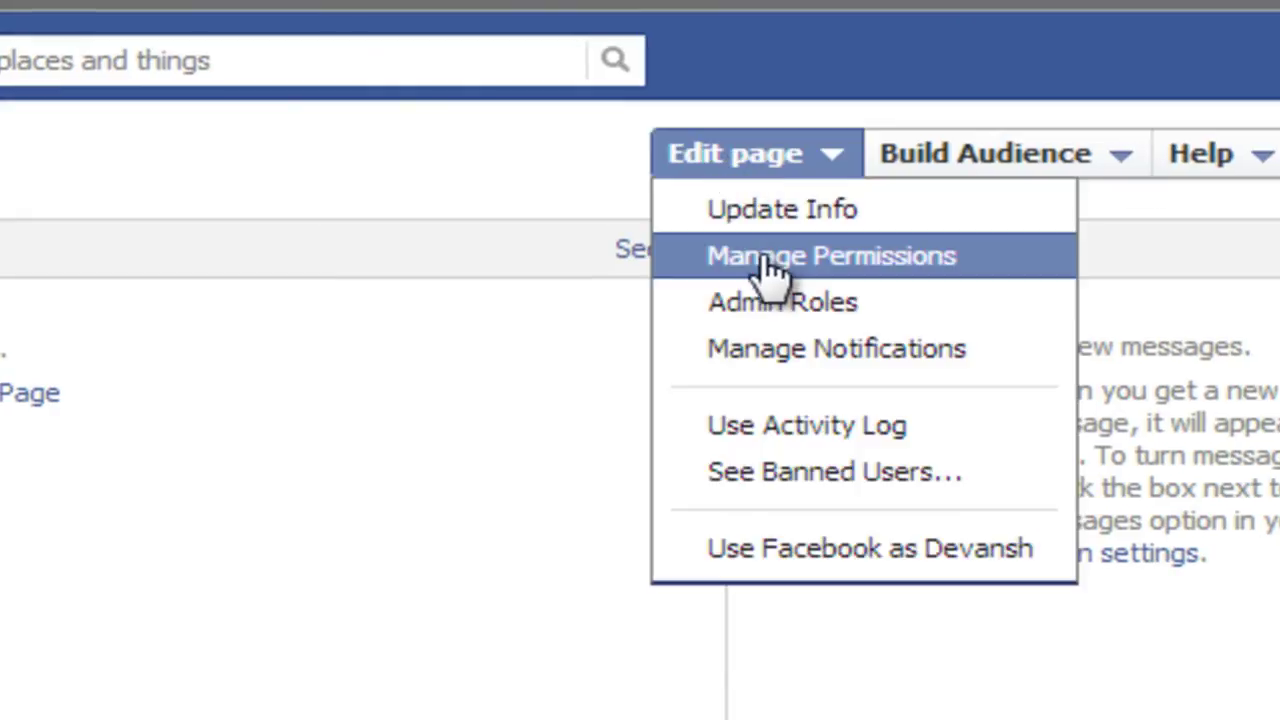
left_click(766, 302)
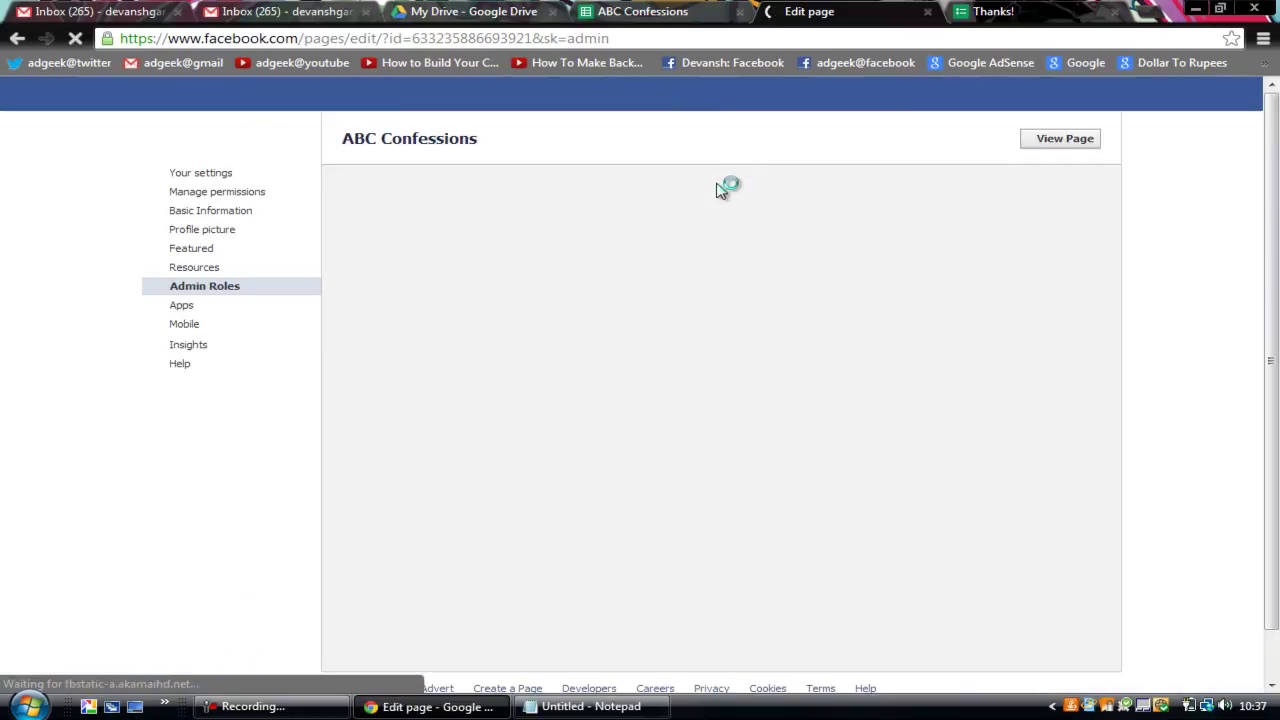
left_click_drag(724, 193, 877, 325)
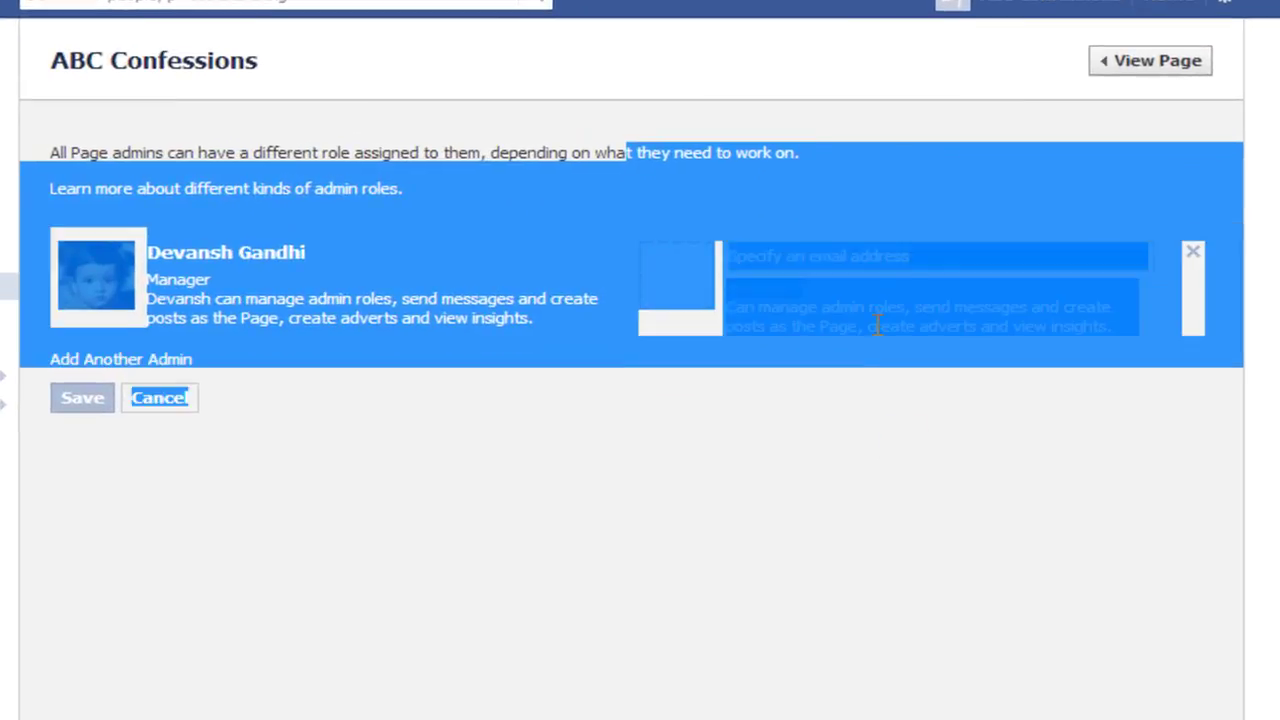
left_click(894, 253)
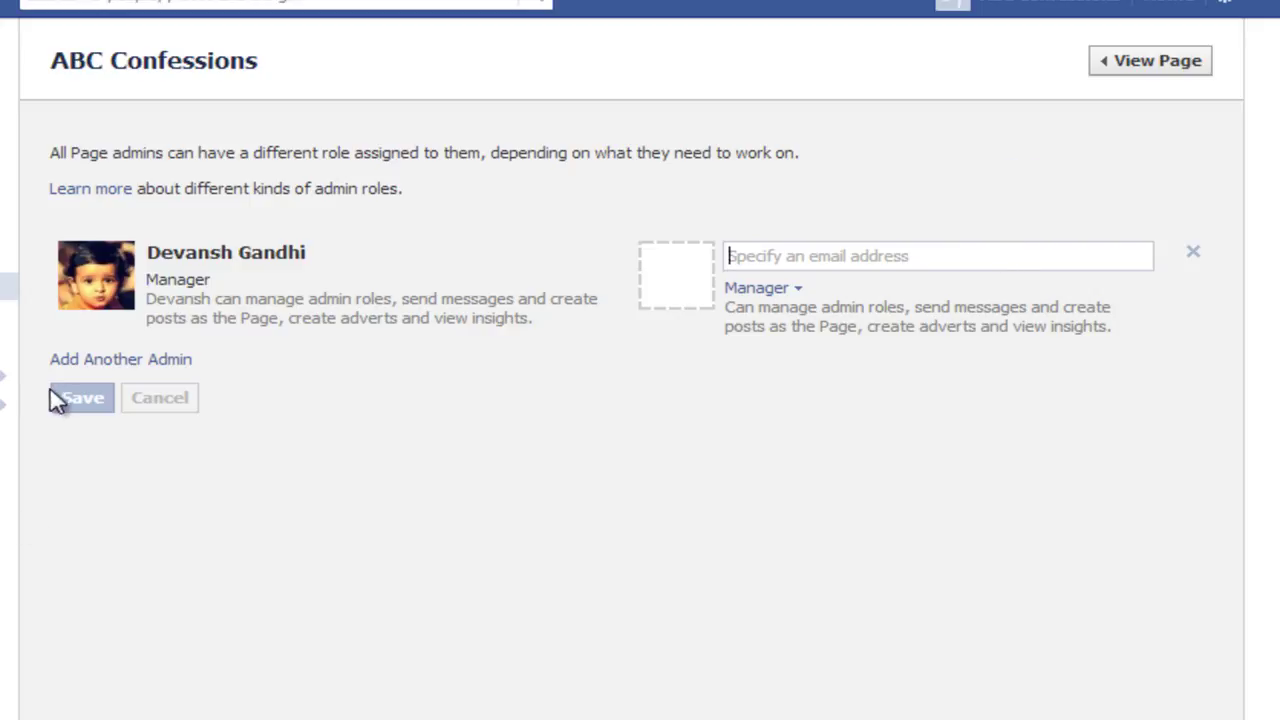
left_click(1060, 9)
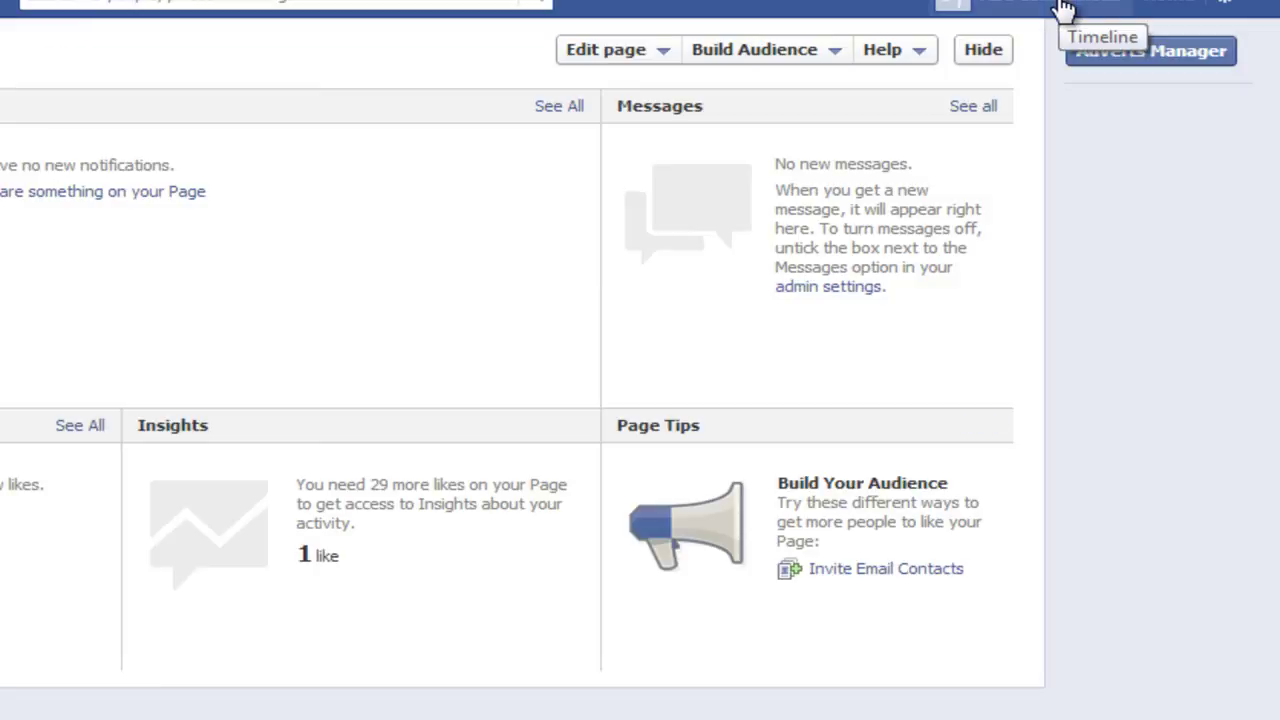
- Show the ABC Confessions timeline, then switch back to using Facebook as yourself
left_click(1063, 9)
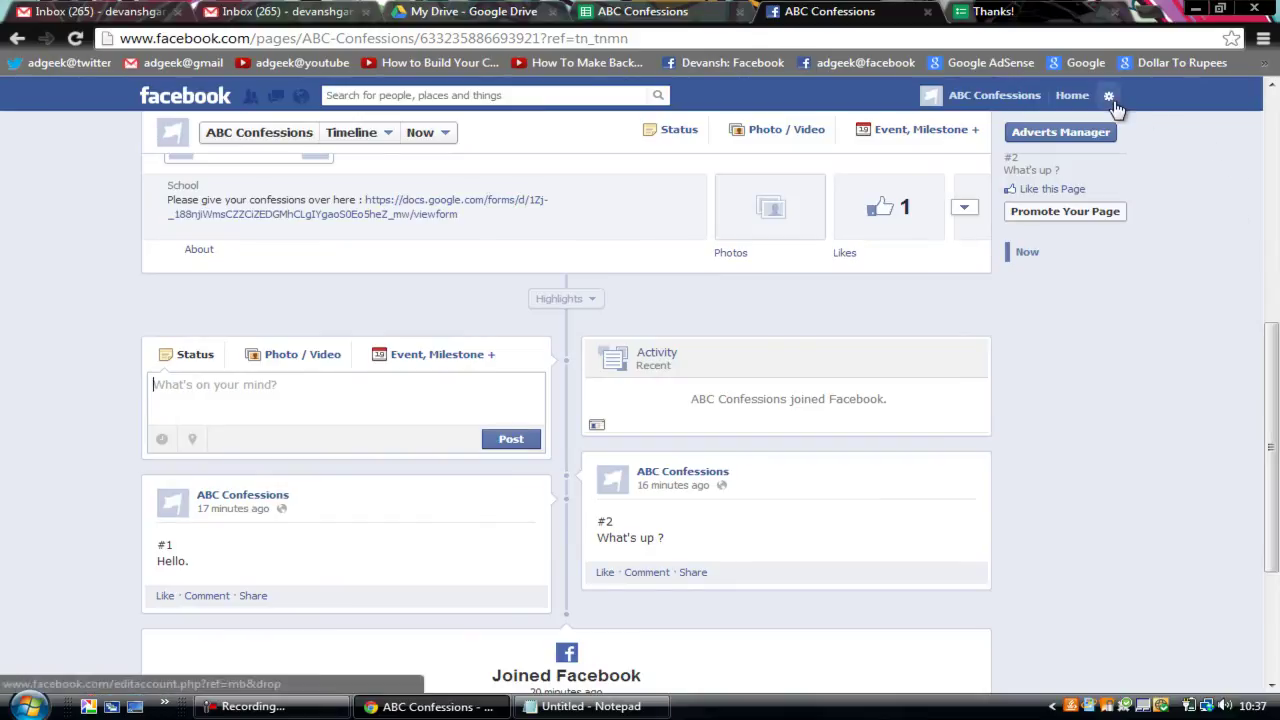
left_click_drag(1274, 432, 1274, 403)
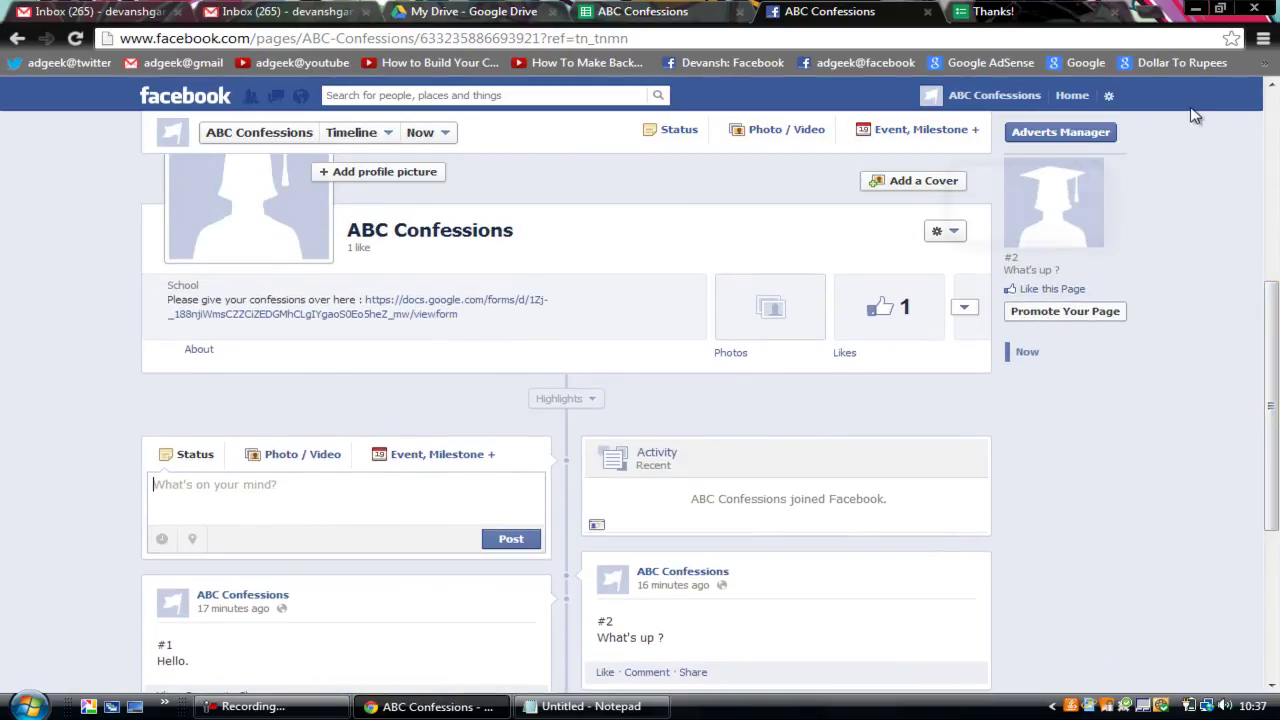
left_click(1109, 97)
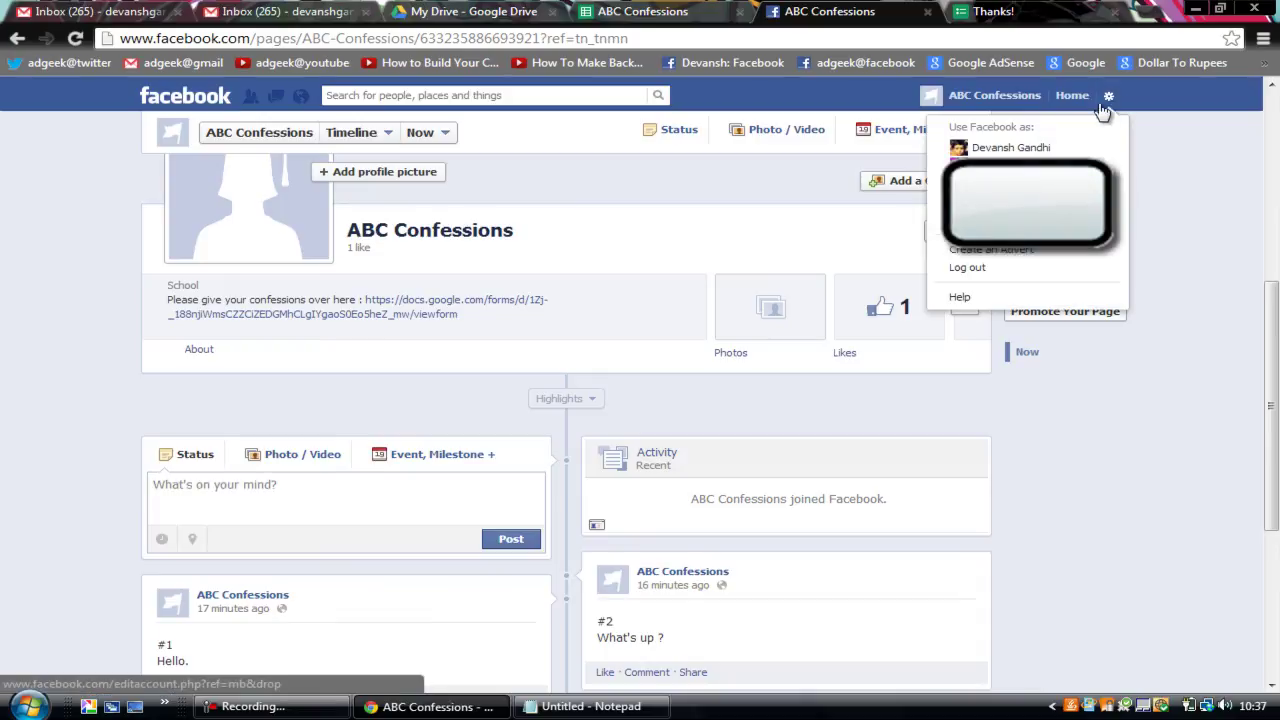
left_click(1048, 148)
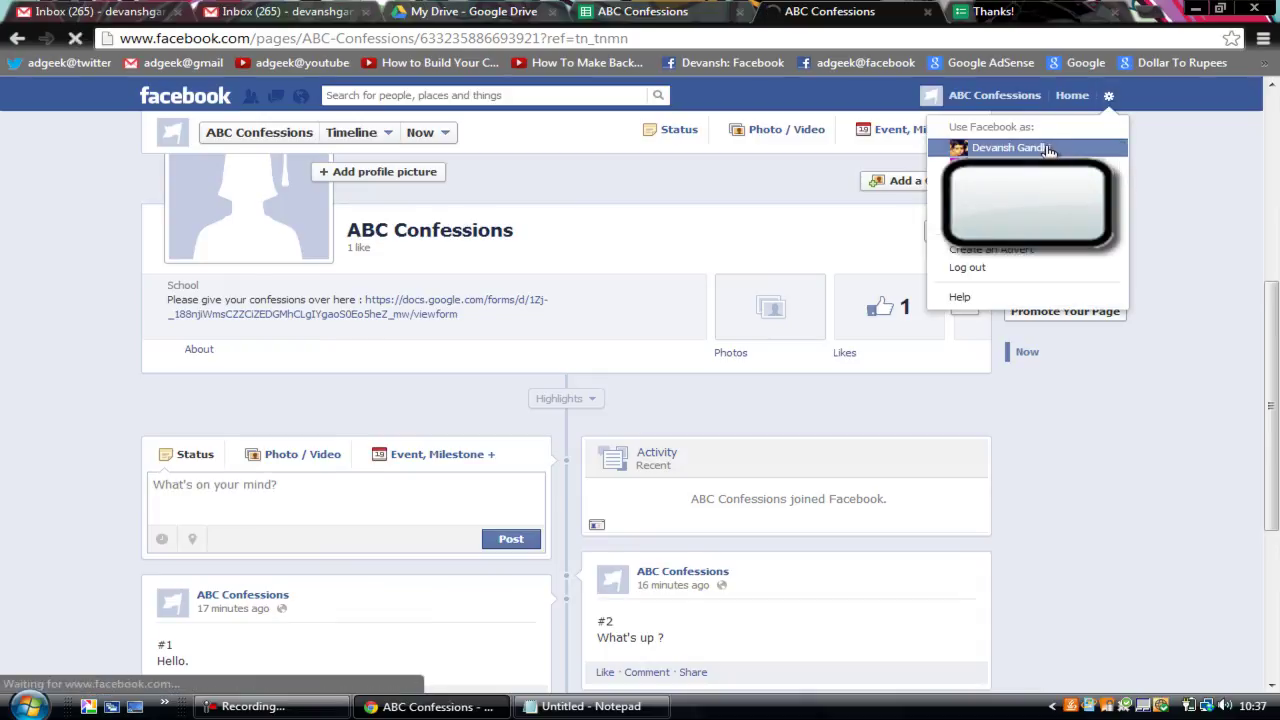